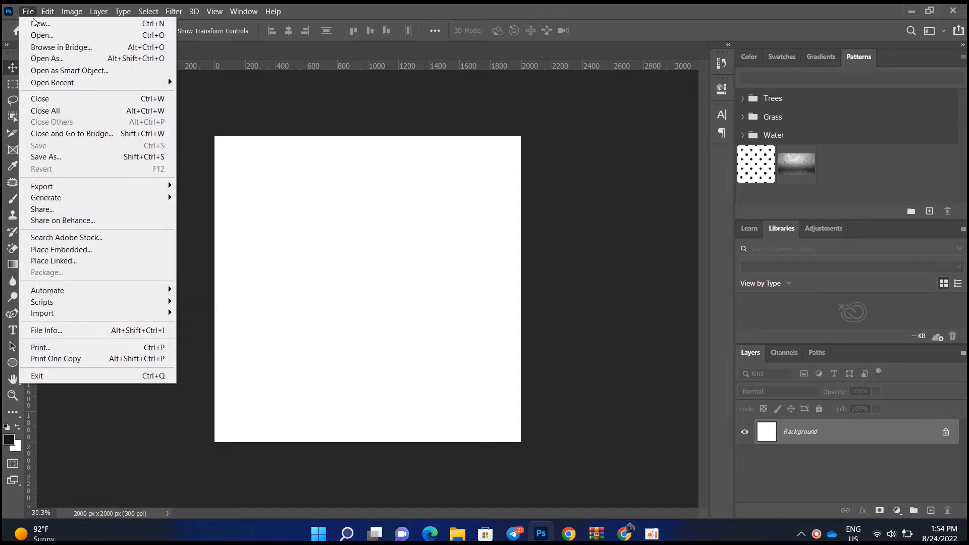
Step: Place the pngjoy.com juice bottle image as an embedded object, scaled to about 33.4% at the canvas centre
click(56, 250)
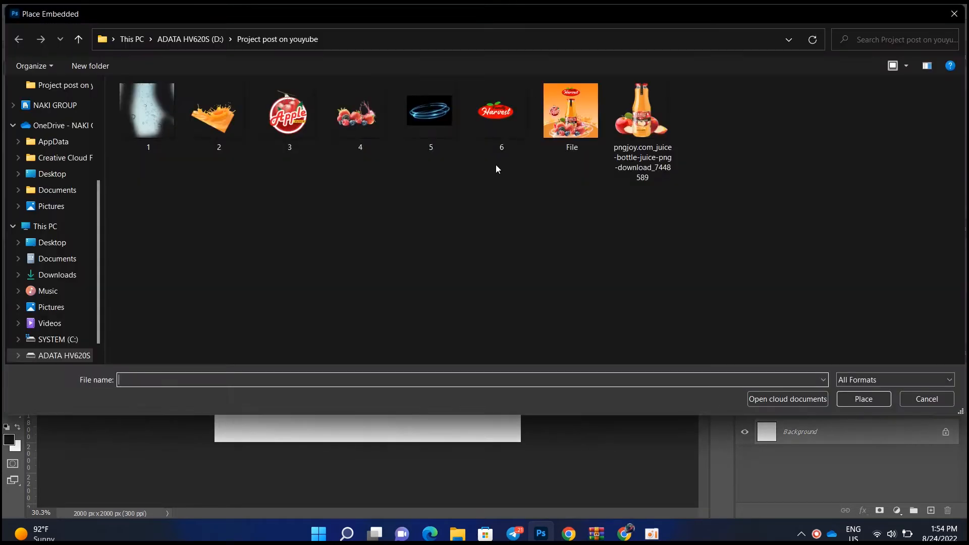
double_click(642, 113)
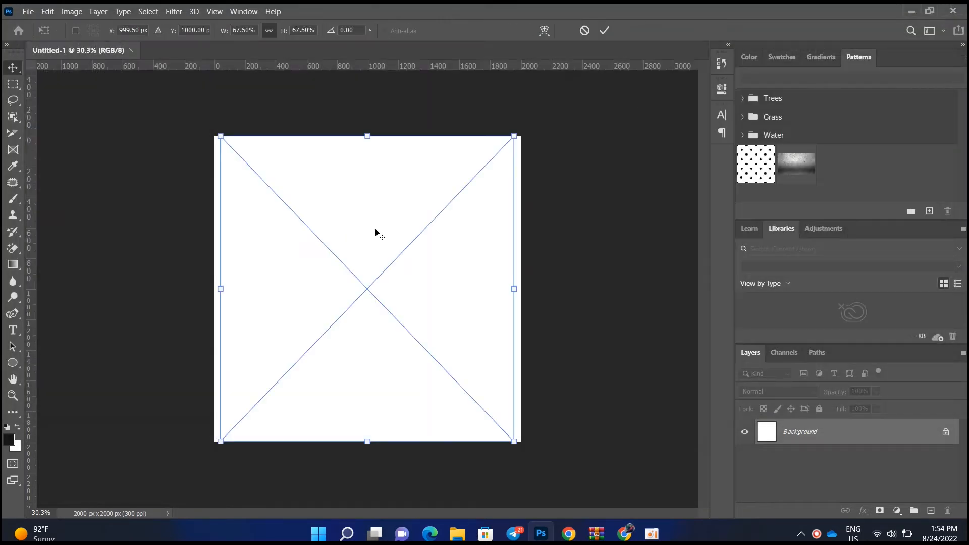
key(ctrl+plus)
drag(514, 442, 364, 286)
drag(318, 242, 395, 323)
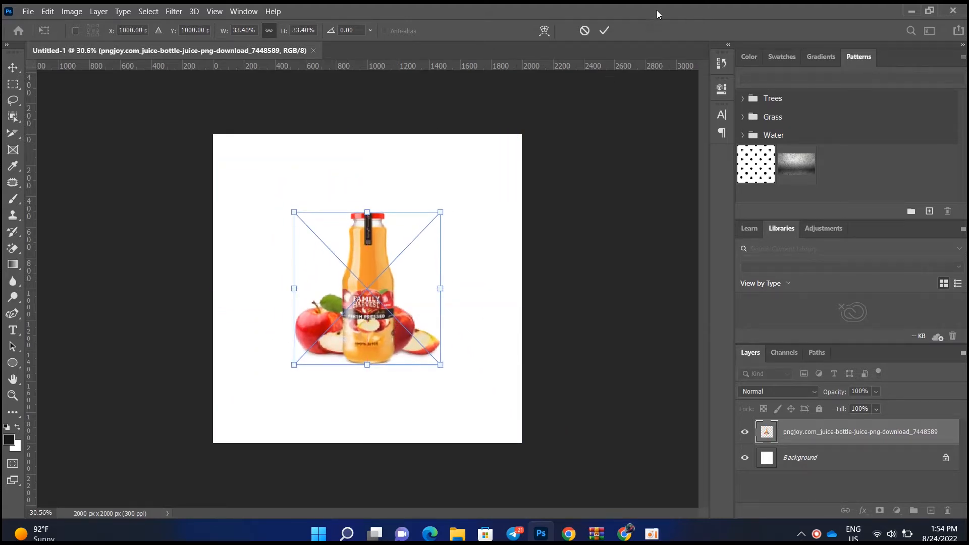
click(605, 31)
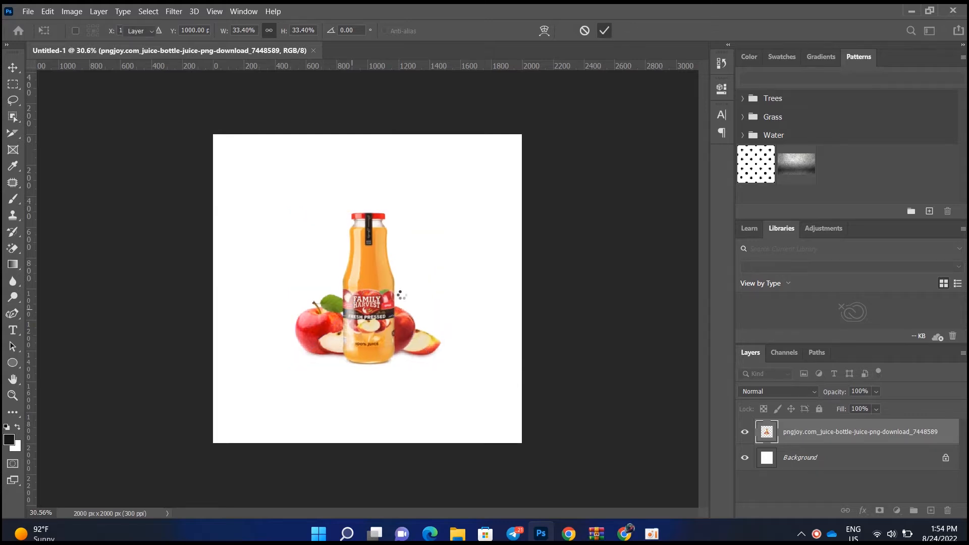
Step: Add a solid colour fill layer above the Background, using orange f09330 sampled from the juice in the bottle
click(816, 457)
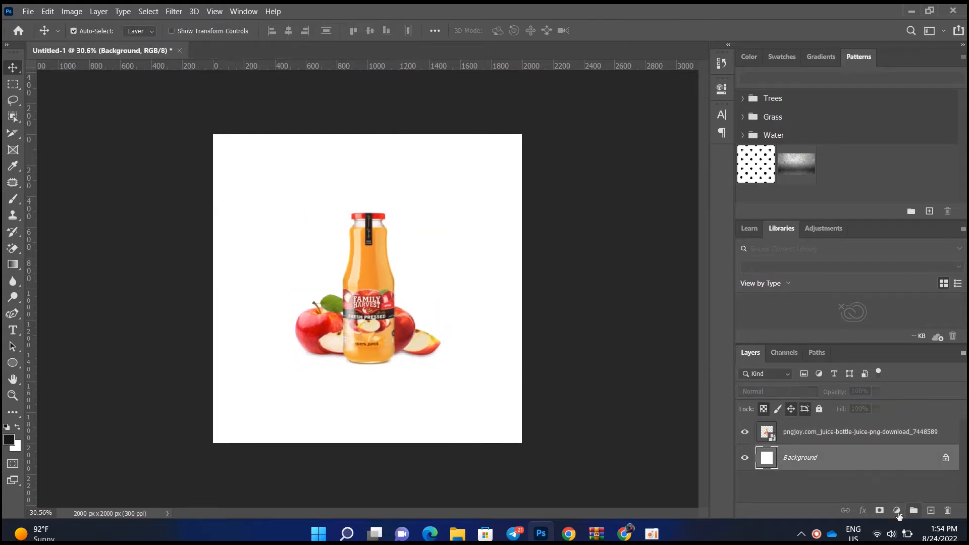
click(897, 510)
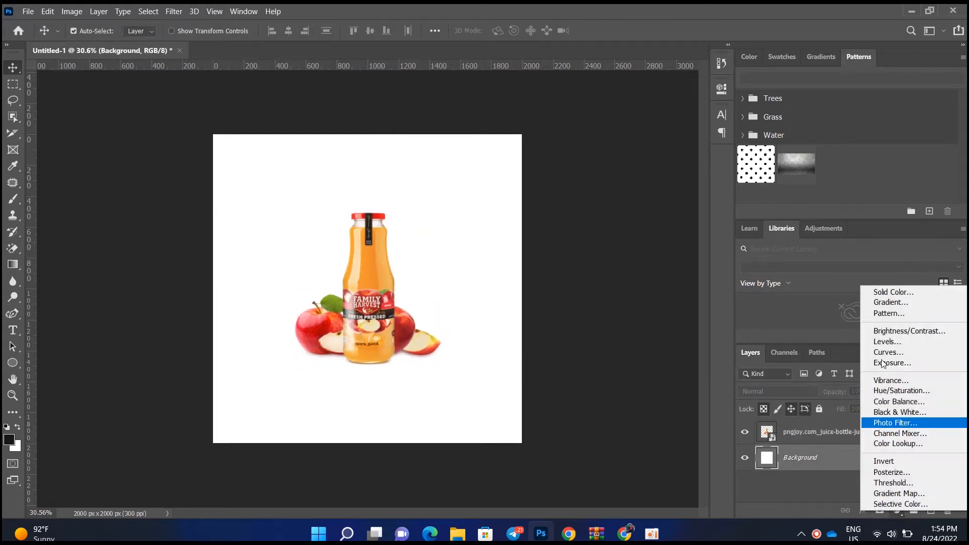
click(890, 292)
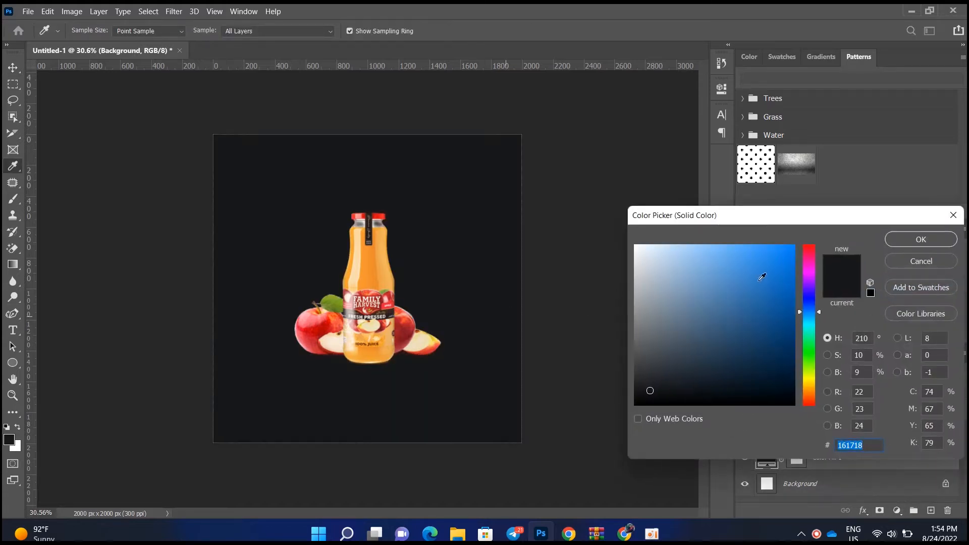
click(372, 277)
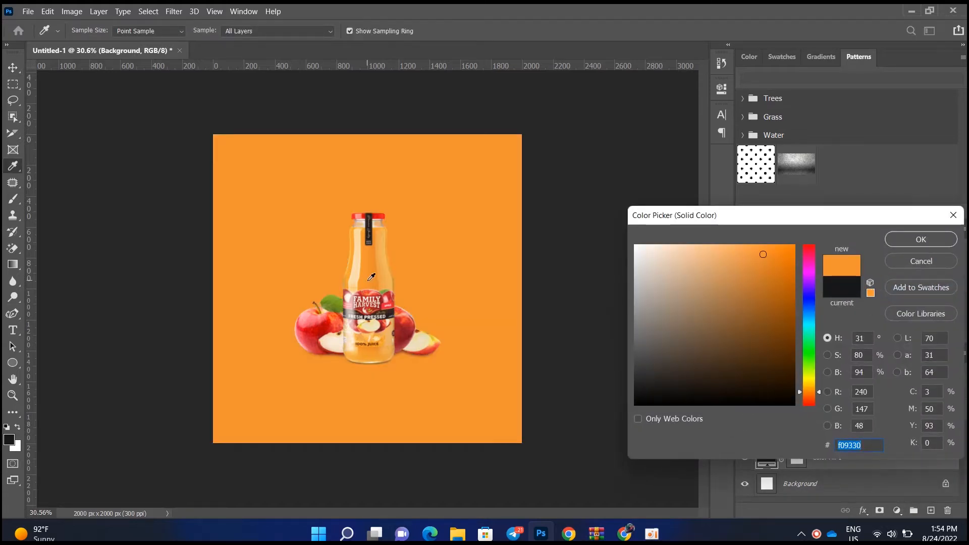
click(910, 240)
key(ctrl+0)
scroll(429, 301, down, 1)
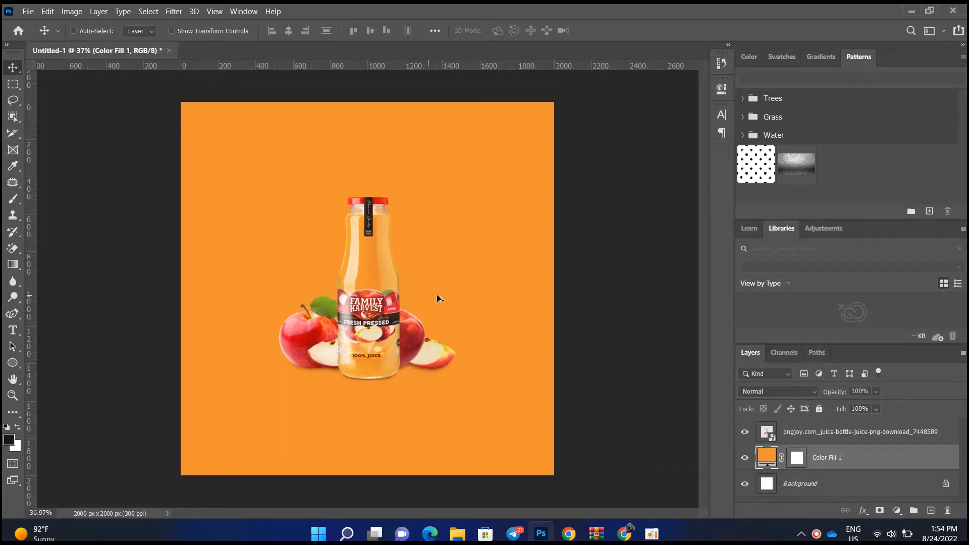
Step: Add an empty layer beneath the bottle and change the solid fill layer's colour to white ffffff
click(932, 511)
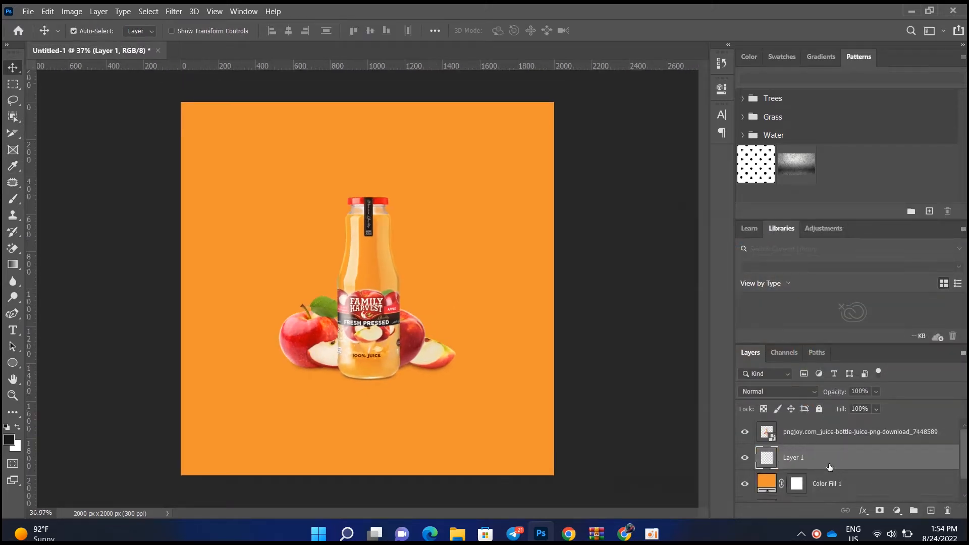
double_click(764, 483)
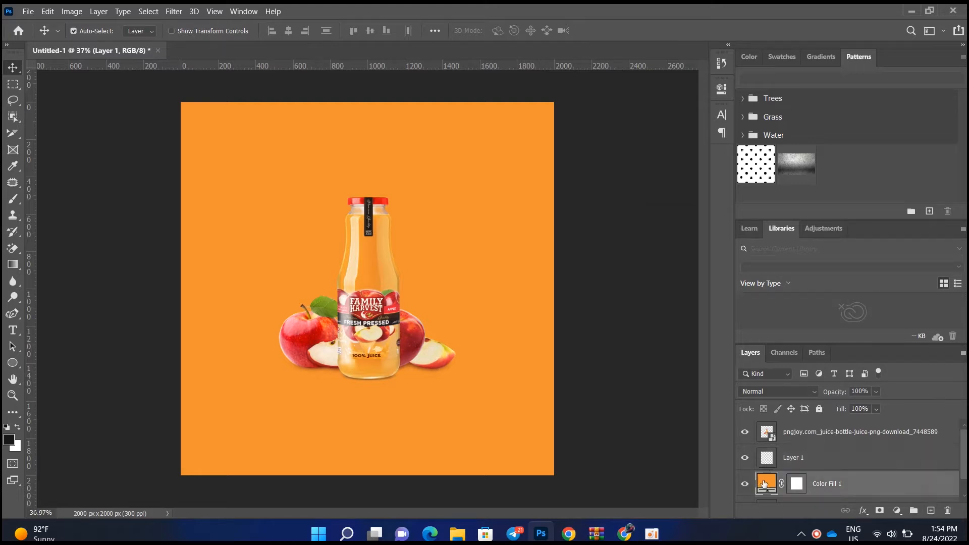
click(636, 246)
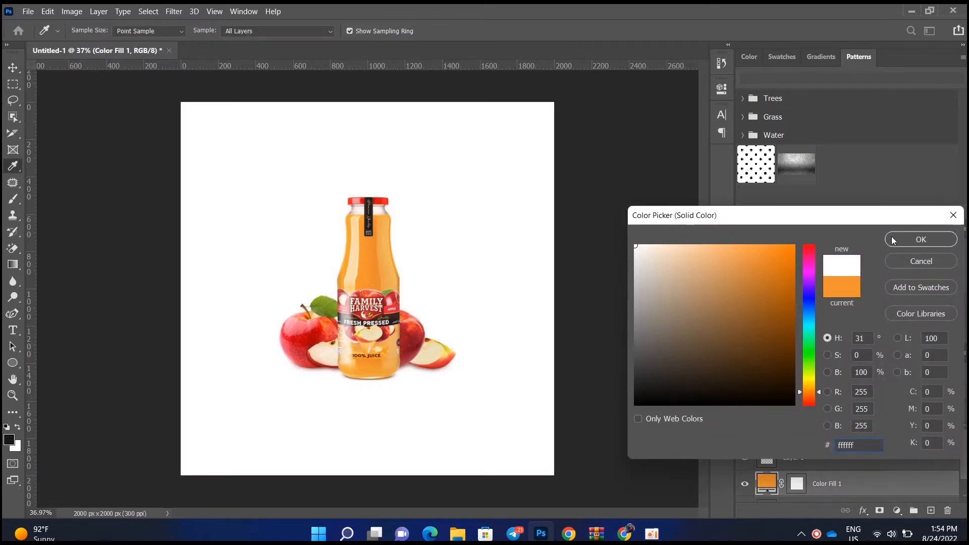
click(893, 240)
Step: Fill the empty Layer 1 with a linear orange-to-transparent gradient running from above the bottle down past the canvas's lower edge
click(793, 463)
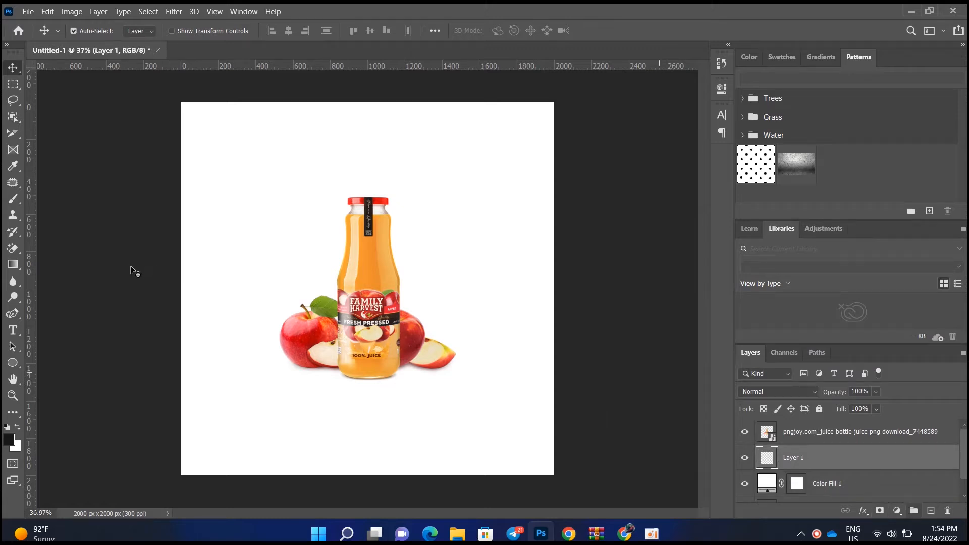
key(g)
scroll(171, 227, down, 1)
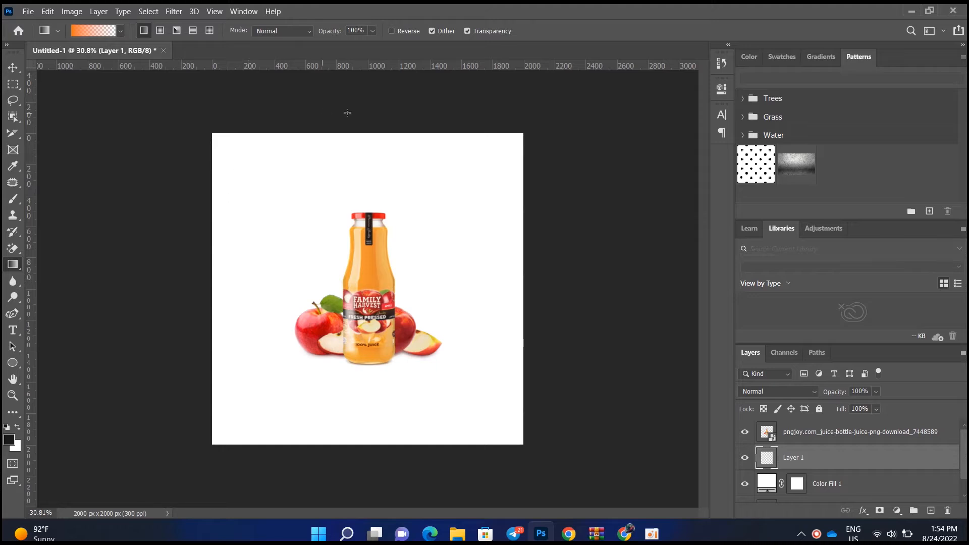
right_click(7, 266)
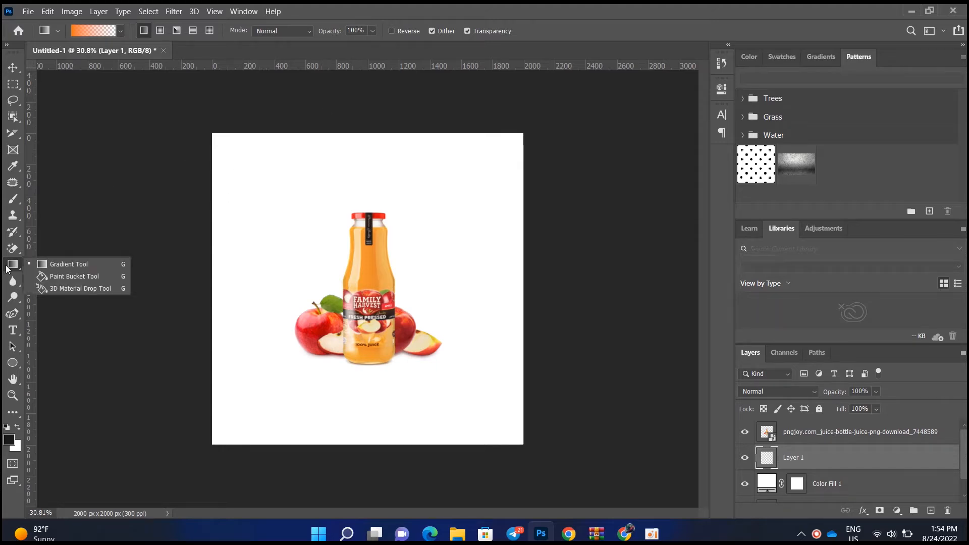
click(56, 263)
drag(350, 228, 344, 488)
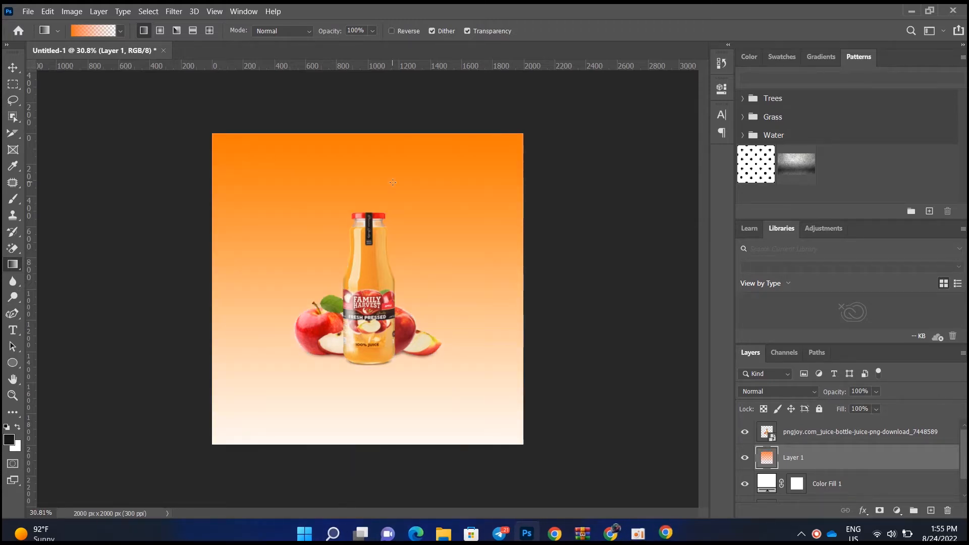
Step: Stretch the gradient layer downward beyond the canvas's lower edge, keeping its upper edge and width in place
key(ctrl+t)
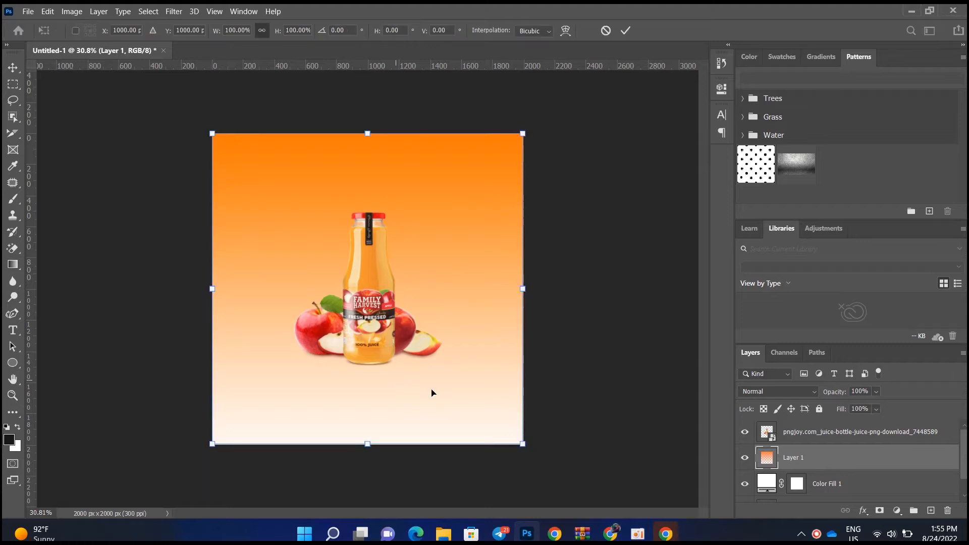
drag(372, 445, 374, 518)
click(626, 30)
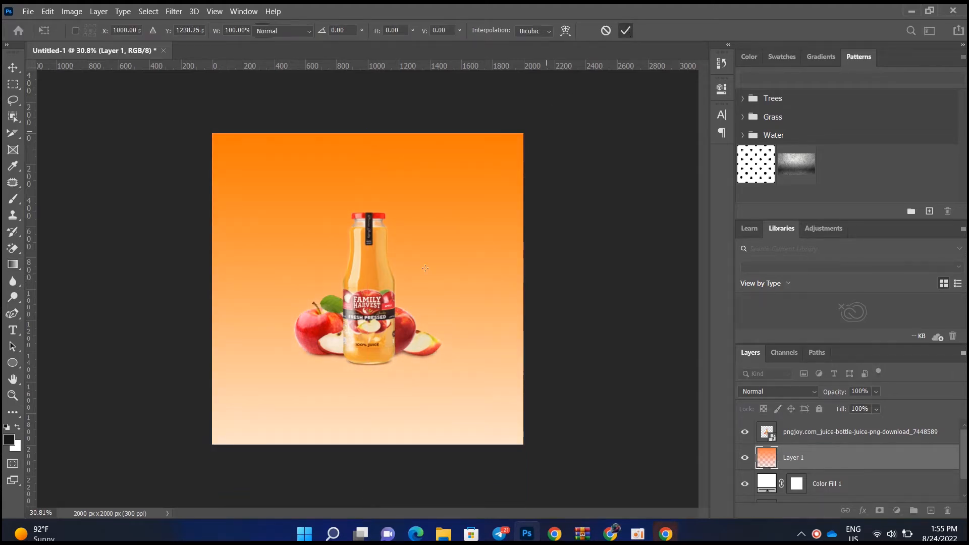
scroll(365, 301, up, 1)
scroll(385, 309, down, 1)
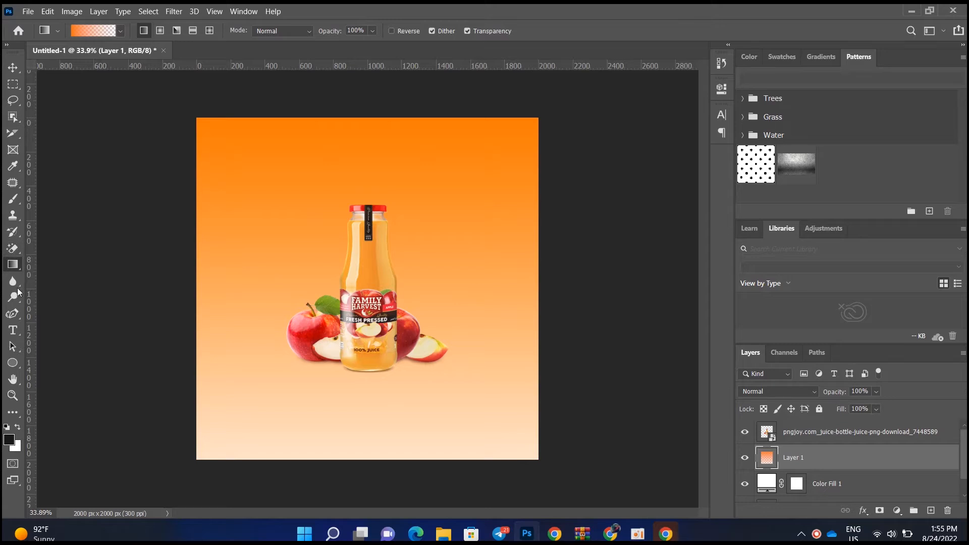
Step: Draw an ellipse about 2274 by 1429 px behind the bottle across the lower canvas and fill it with white
click(12, 363)
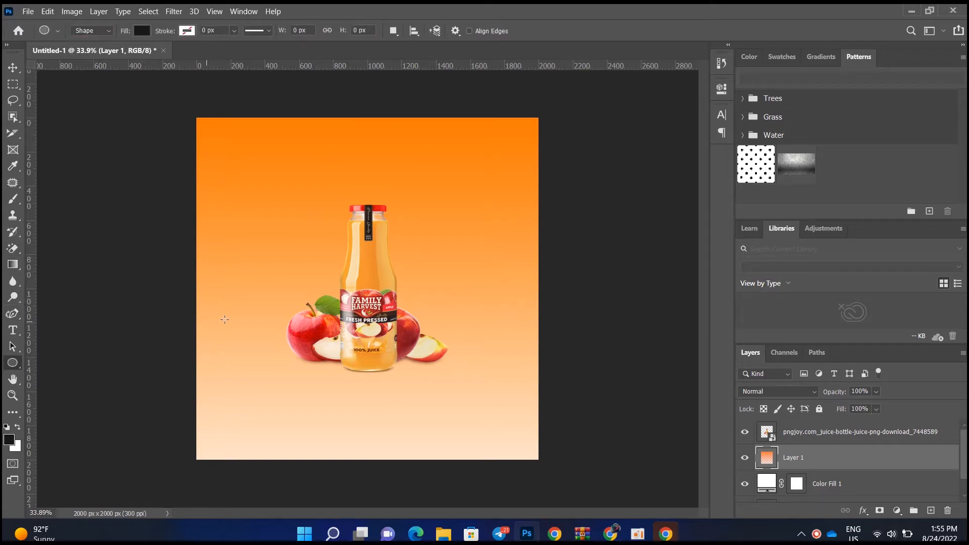
drag(194, 304, 583, 544)
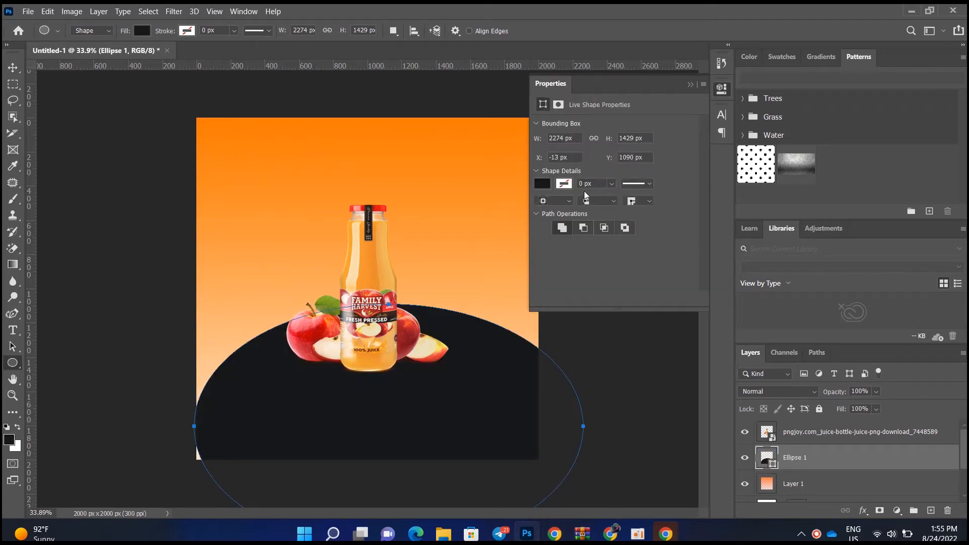
click(541, 183)
click(546, 251)
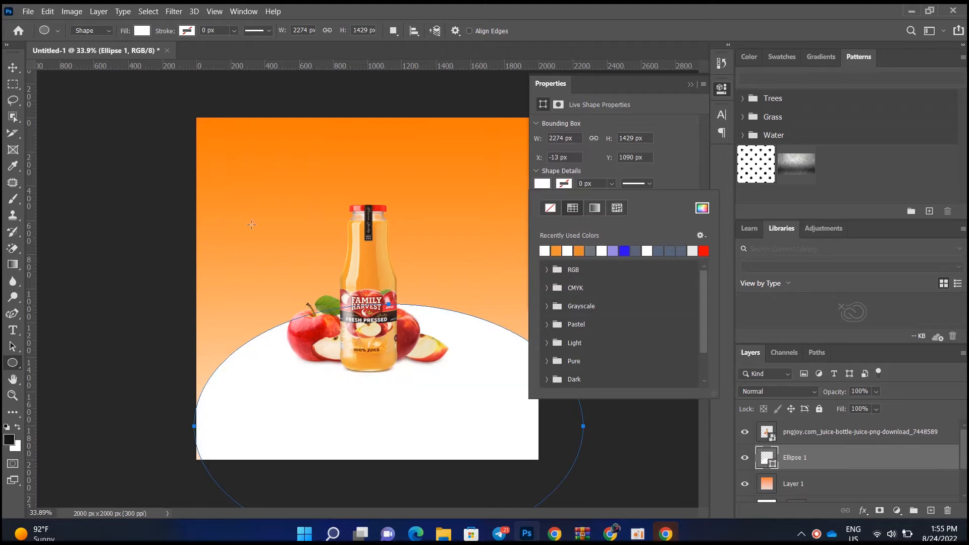
Step: Centre the ellipse roughly under the bottle and enlarge it to about 2427 by 1525 px so it spans the canvas width
click(12, 70)
drag(260, 419, 231, 389)
key(ctrl+t)
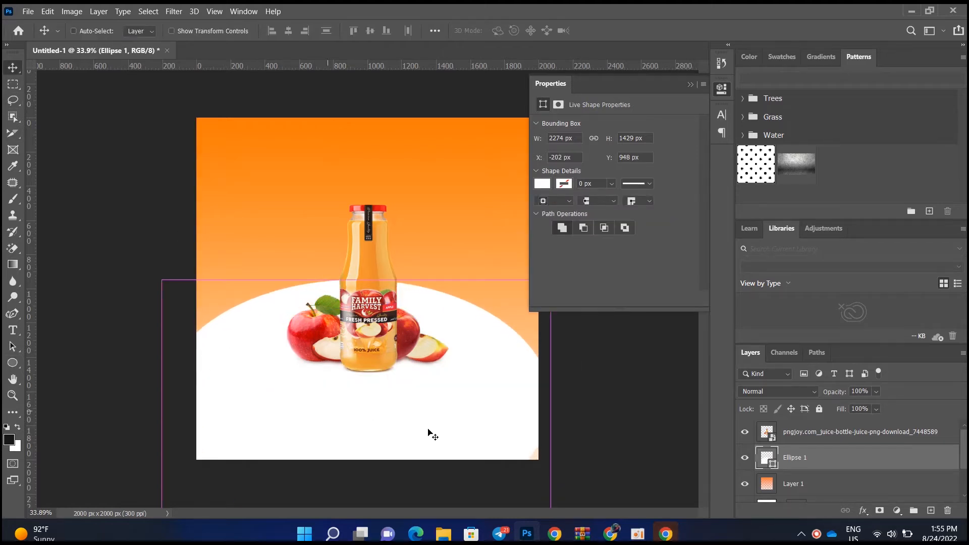
drag(555, 415, 578, 443)
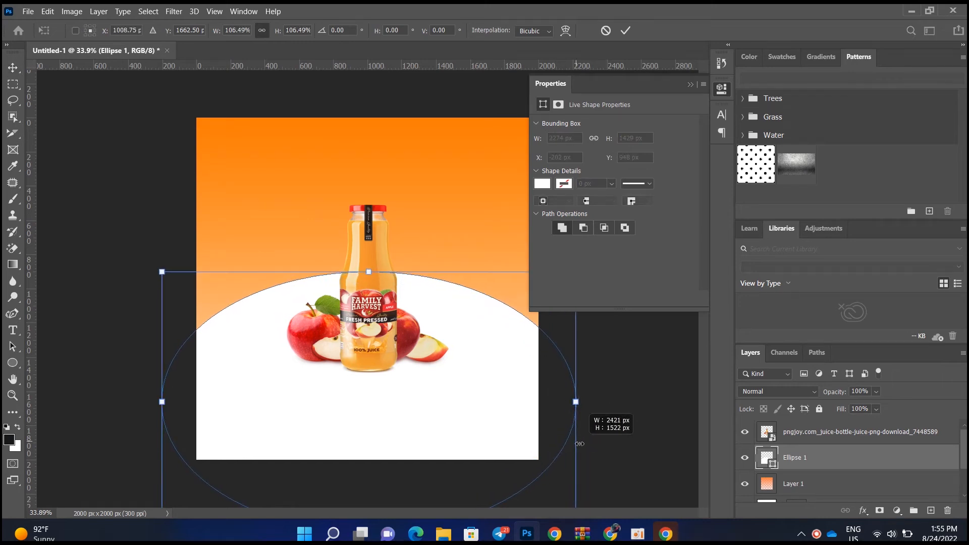
drag(506, 429, 493, 434)
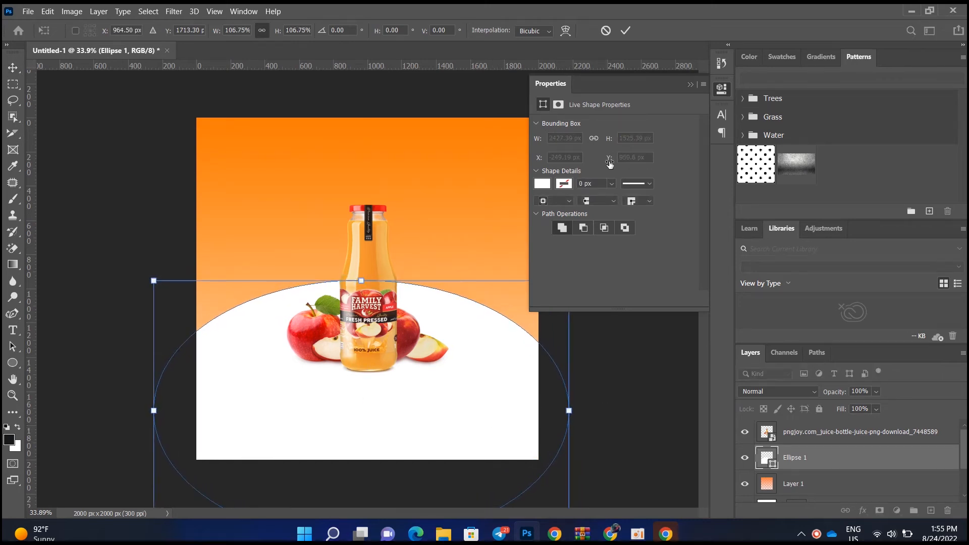
click(625, 30)
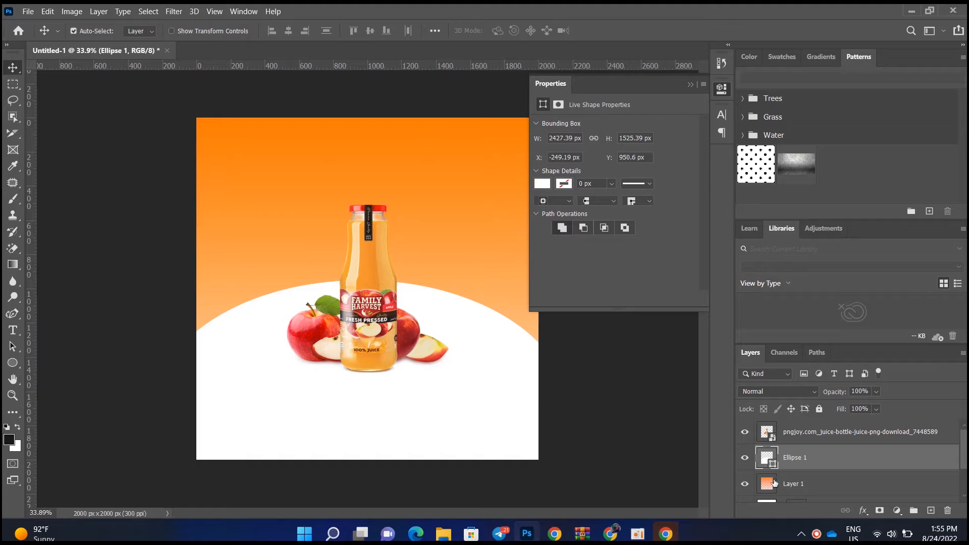
Step: Change the ellipse's fill from the recently used colours to orange
click(12, 364)
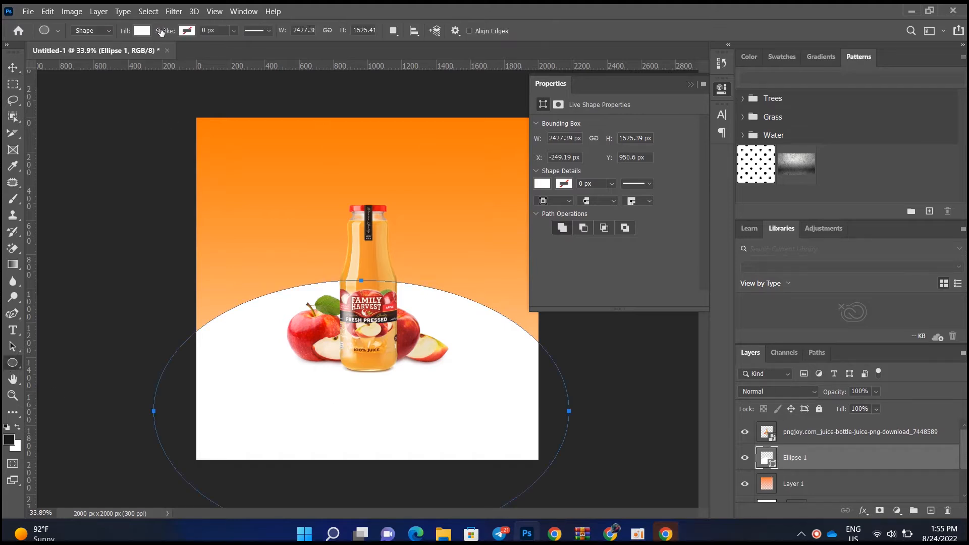
click(142, 31)
click(75, 97)
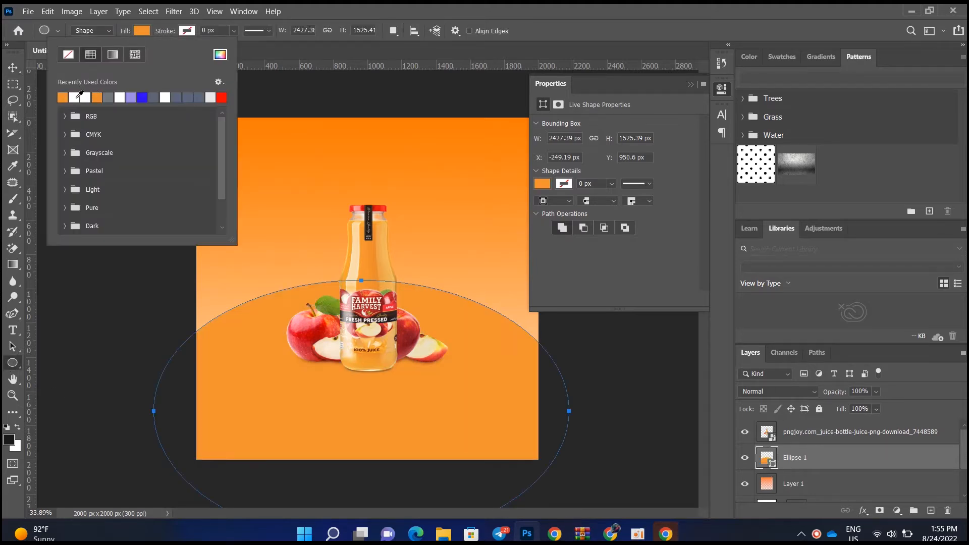
Step: Nudge the ellipse slightly down and move the bottle image to about X 561 px, Y 564 px
click(13, 67)
drag(475, 364, 477, 373)
click(383, 304)
drag(382, 302, 377, 311)
scroll(363, 280, up, 4)
scroll(364, 283, down, 5)
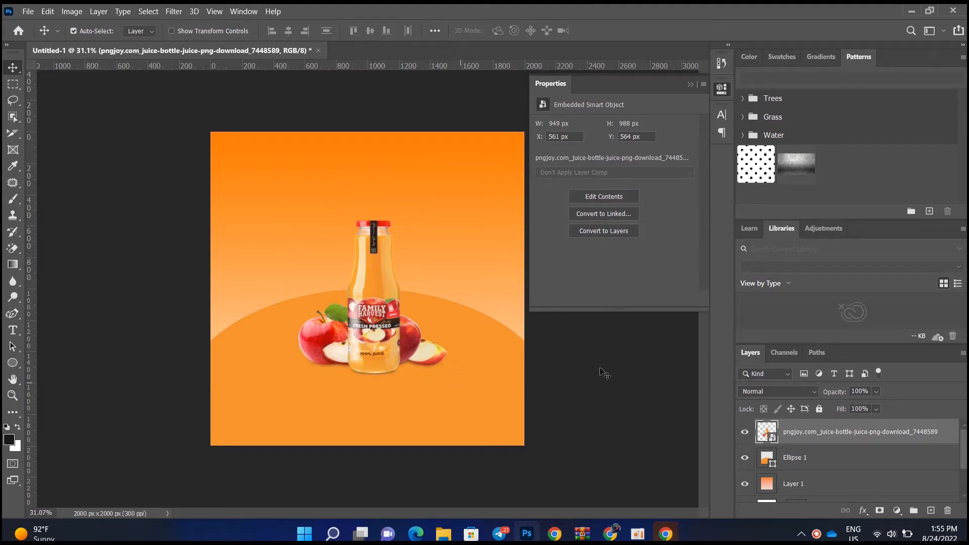
scroll(357, 281, up, 1)
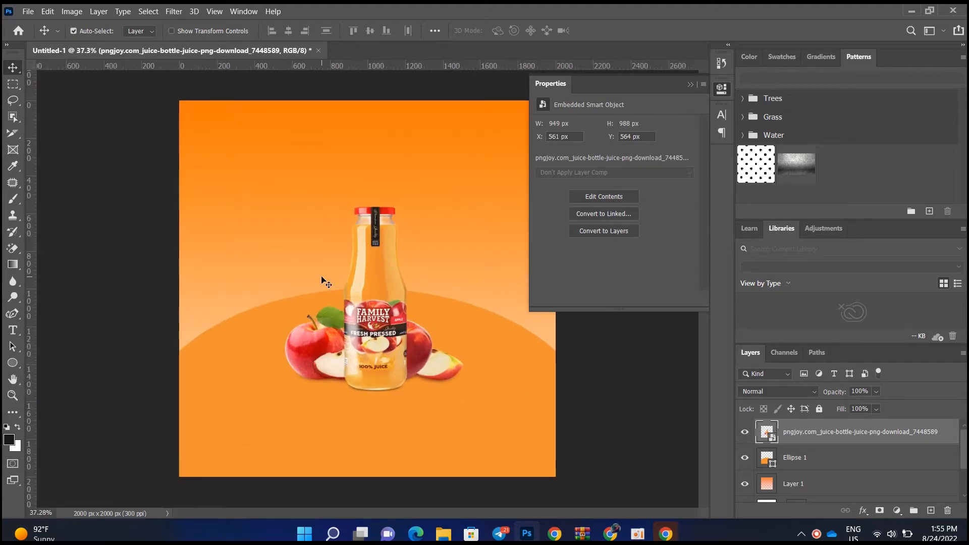
Step: Select the gradient background layer and collapse the object properties to clear the canvas view
click(454, 204)
click(690, 84)
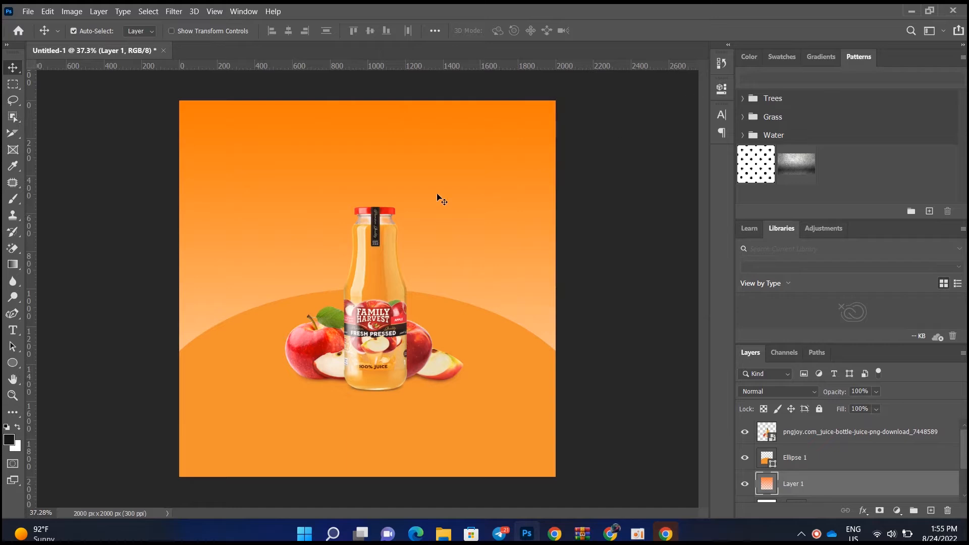
scroll(412, 196, down, 1)
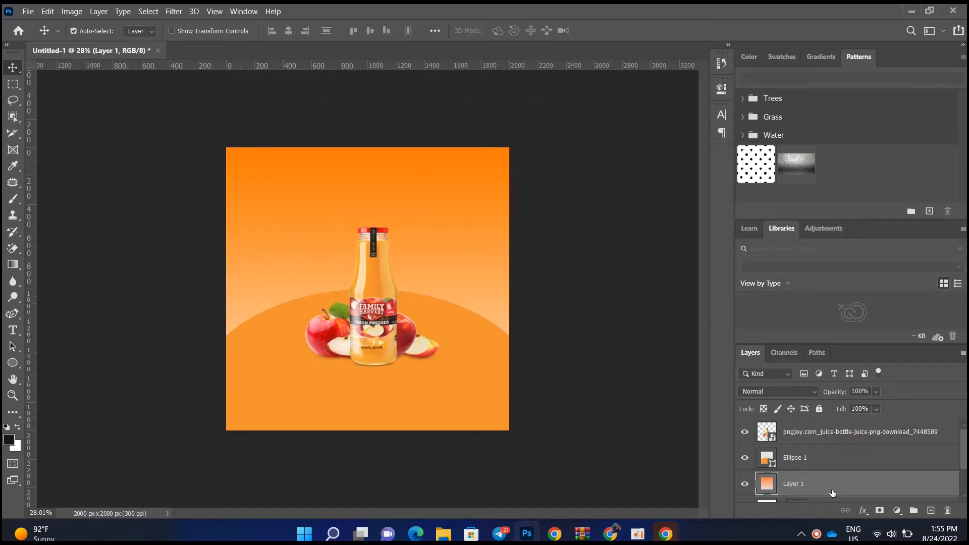
Step: Select the juice bottle image layer
click(800, 439)
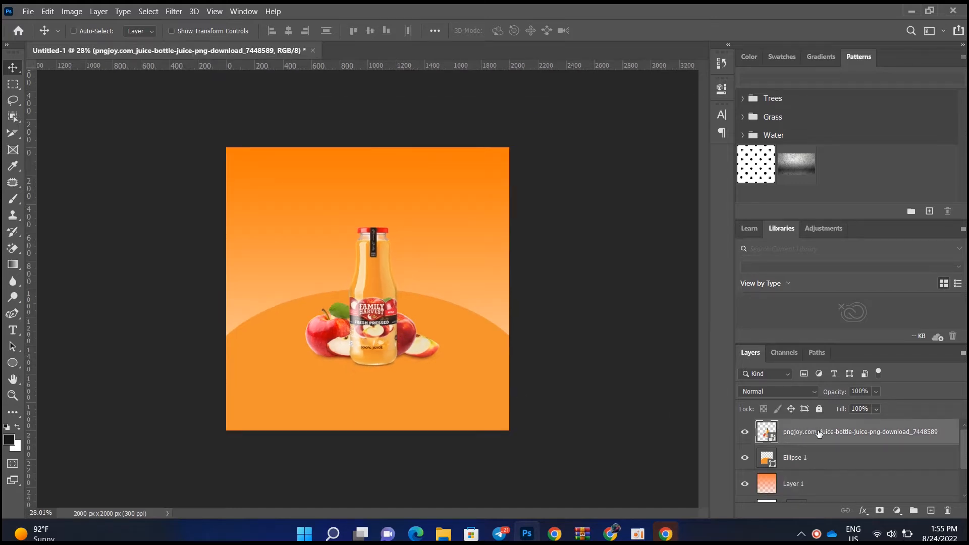
click(194, 11)
mouse_move(174, 11)
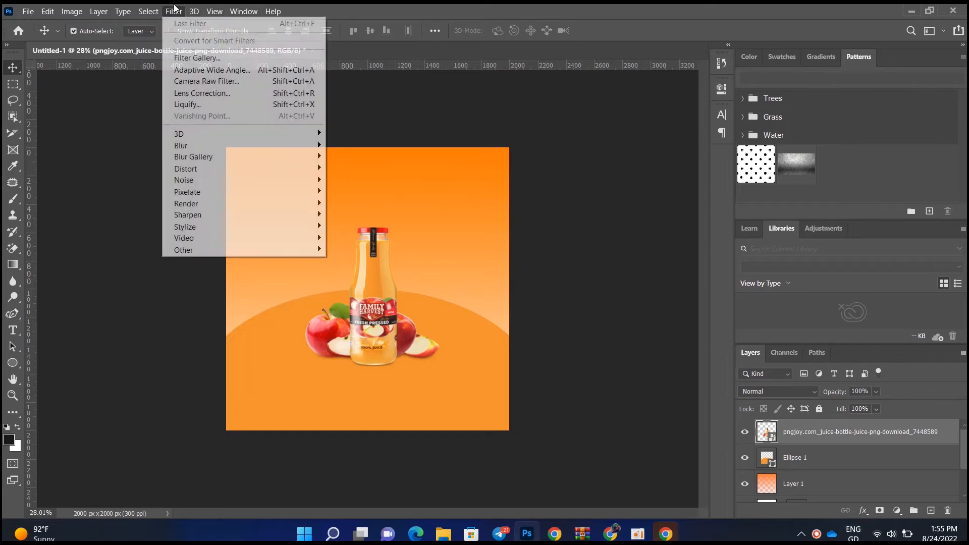
click(212, 58)
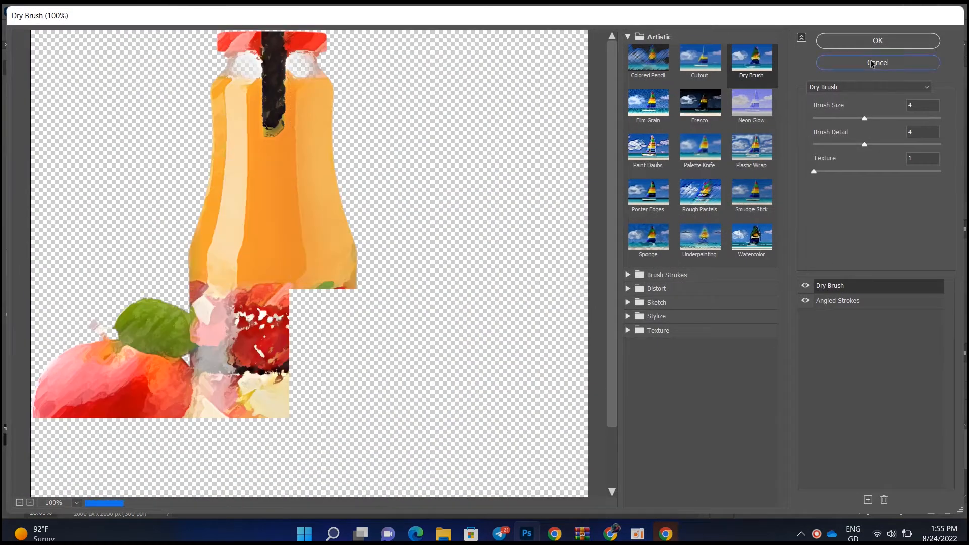
click(871, 62)
Step: Apply the Camera Raw filter to the bottle with Exposure -0.10, Highlights +10, Shadows -4, Whites +19, Blacks +42 and Texture +23
click(173, 9)
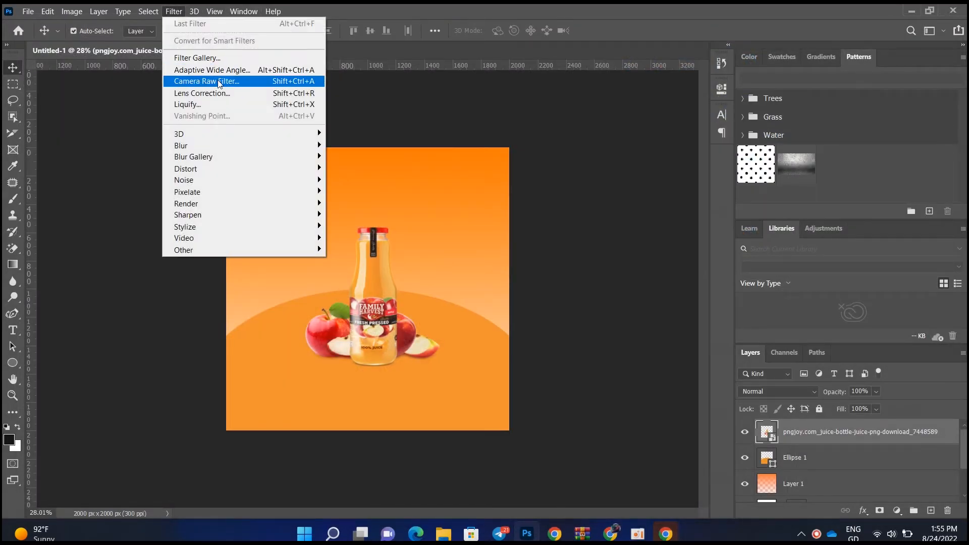
click(214, 81)
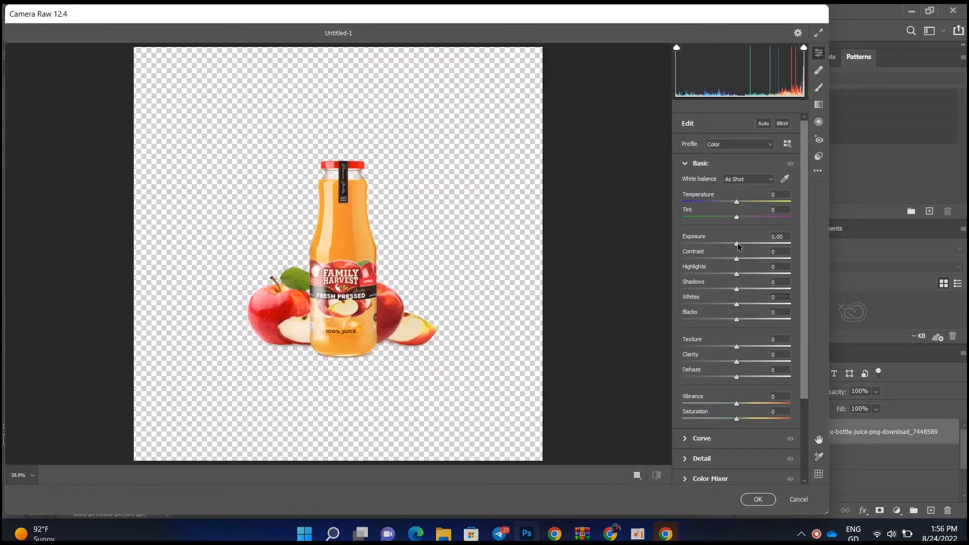
drag(737, 245, 760, 310)
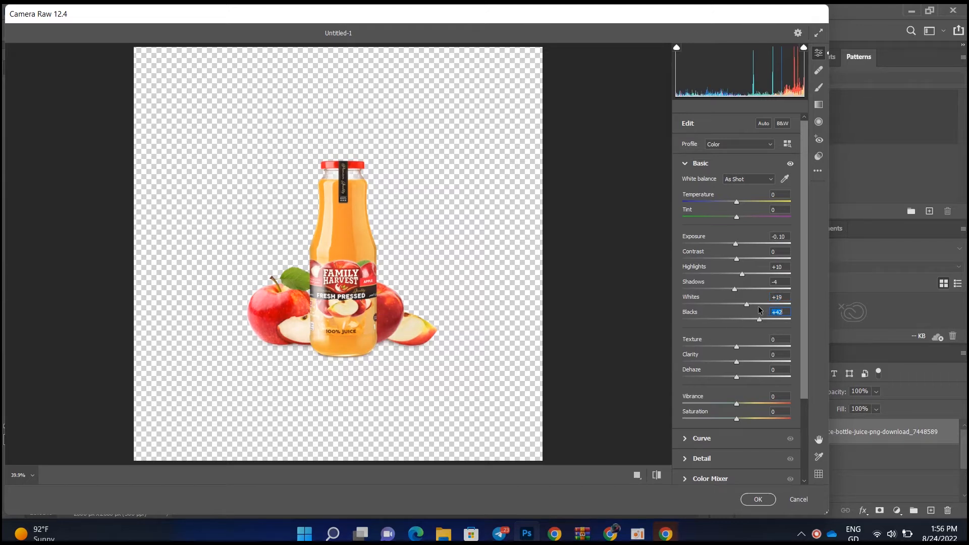
drag(738, 349, 750, 348)
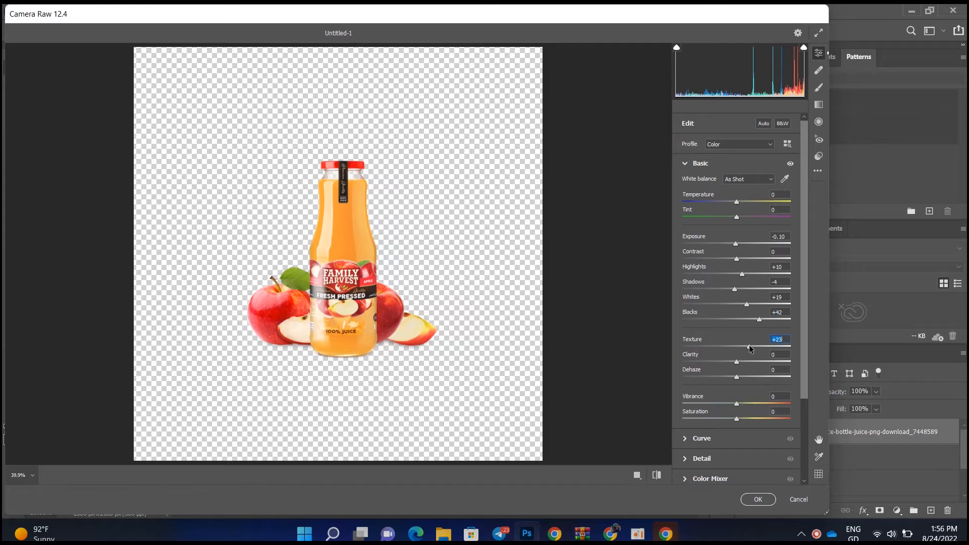
click(758, 499)
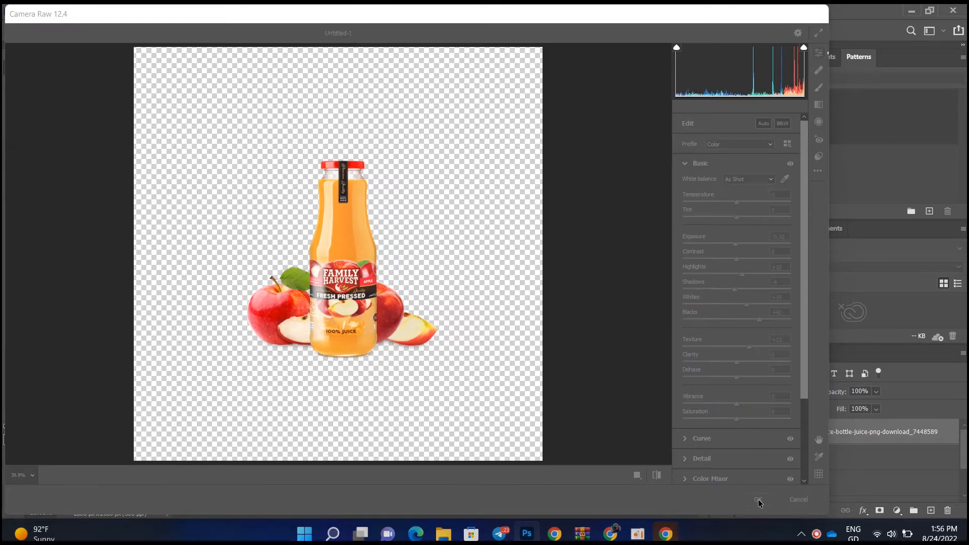
Step: Place the berries image 4 as an embedded object directly above the gradient background layer
scroll(375, 291, up, 5)
scroll(372, 288, down, 5)
scroll(371, 288, up, 4)
ctrl+click(431, 262)
scroll(419, 304, down, 3)
scroll(386, 344, up, 3)
click(26, 10)
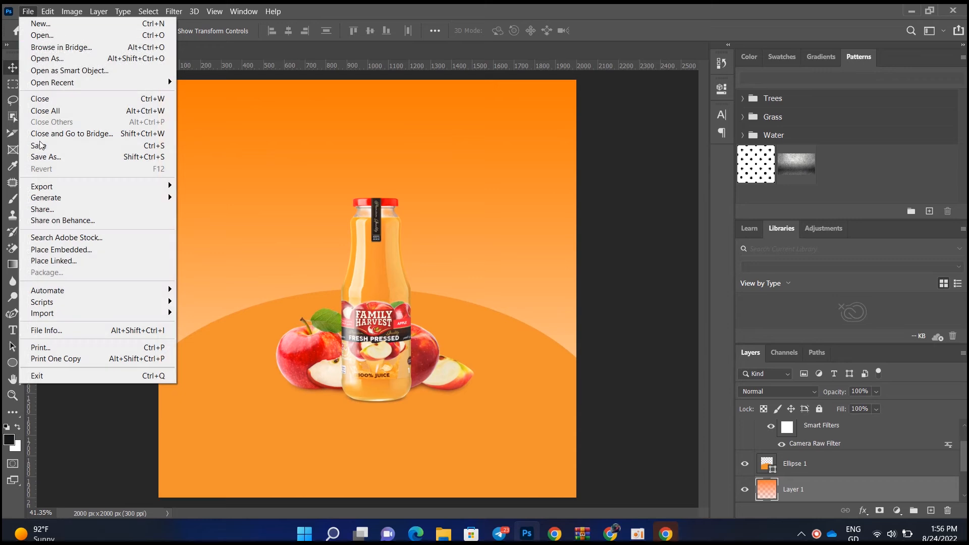
click(61, 249)
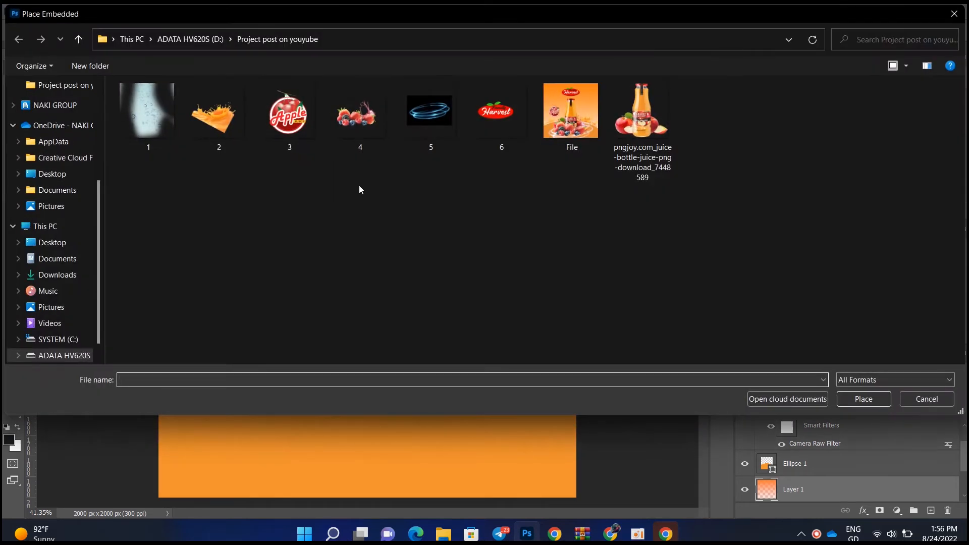
double_click(356, 125)
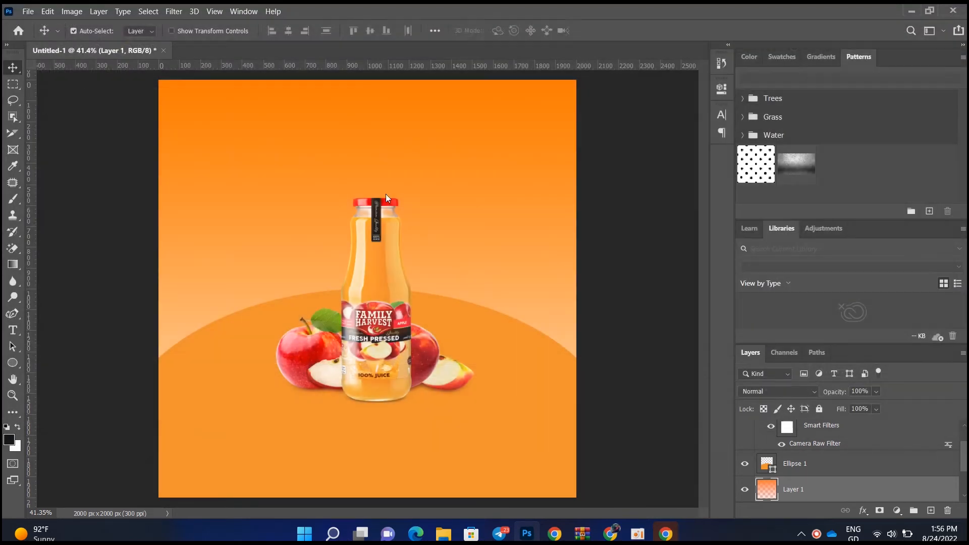
scroll(411, 355, up, 1)
scroll(411, 355, down, 3)
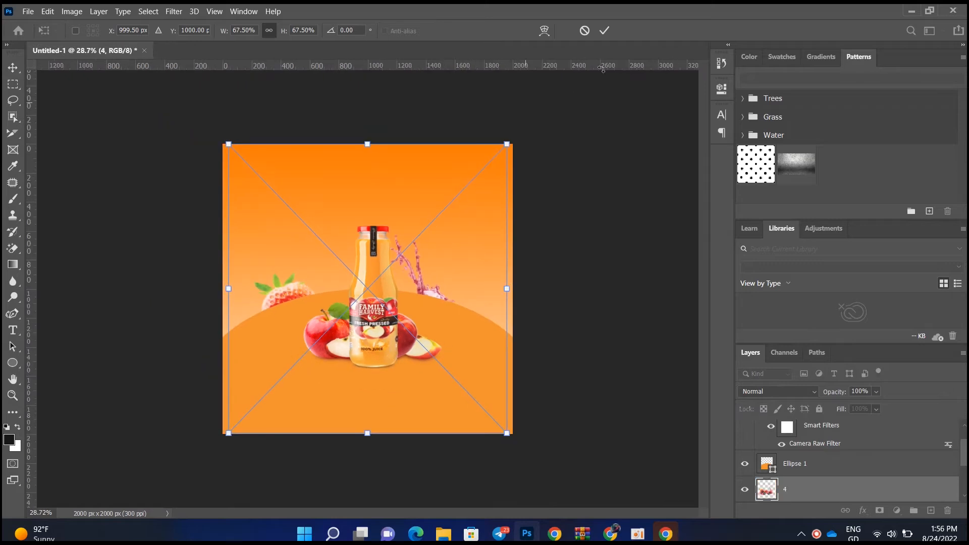
click(605, 30)
Step: Move the berries layer above the bottle layer in the stack and shift the berries down and right on the canvas
drag(831, 491, 807, 452)
drag(438, 340, 496, 384)
scroll(840, 459, up, 1)
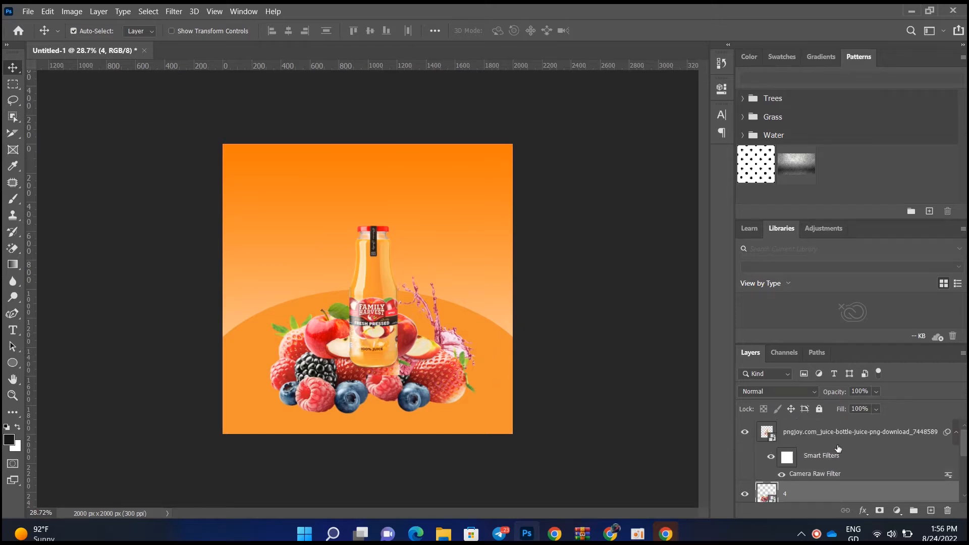
drag(814, 490, 810, 423)
scroll(428, 389, up, 3)
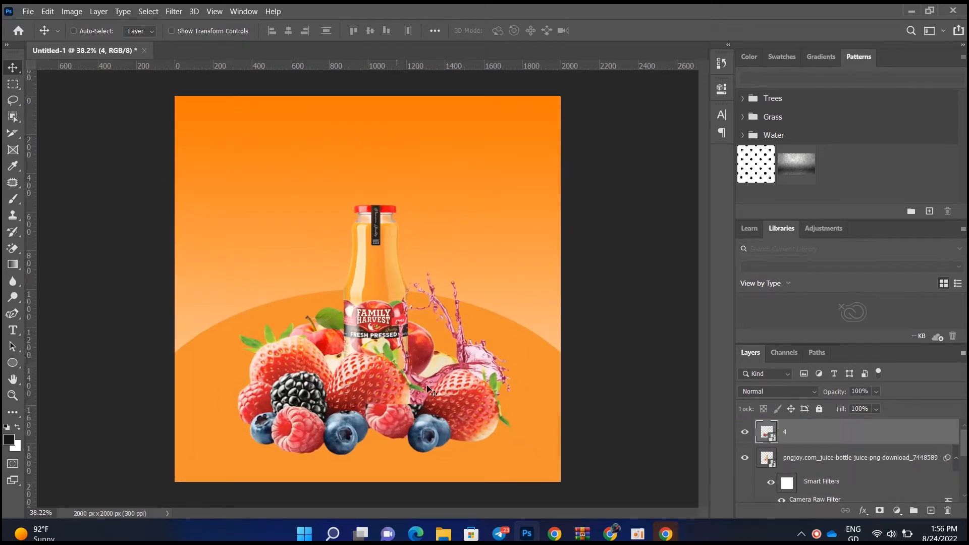
Step: Scale the berries to about 44.76% and place them in front of the bottle's base at about X 1093 px, Y 1238 px
key(ctrl+t)
scroll(510, 405, down, 3)
drag(523, 471, 467, 416)
drag(373, 324, 400, 343)
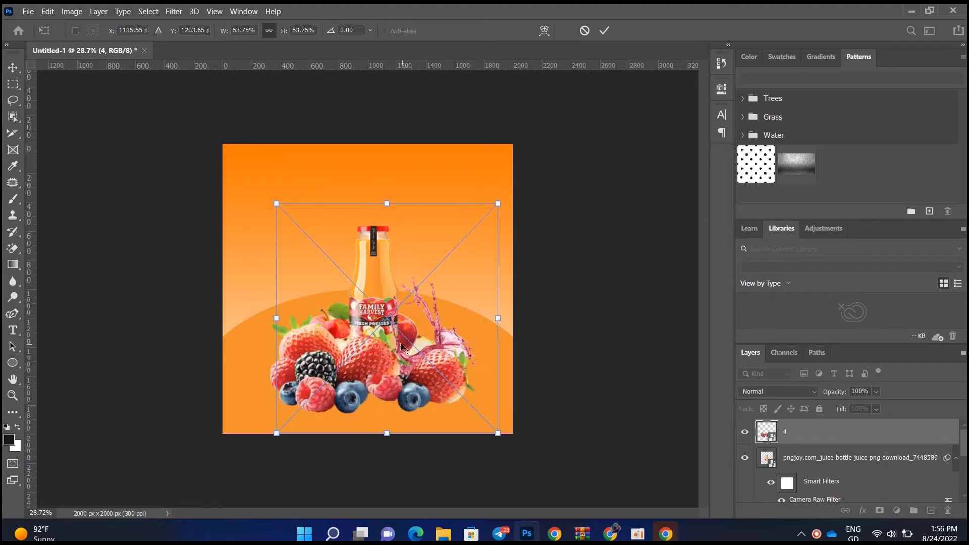
scroll(401, 343, up, 4)
drag(558, 501, 504, 446)
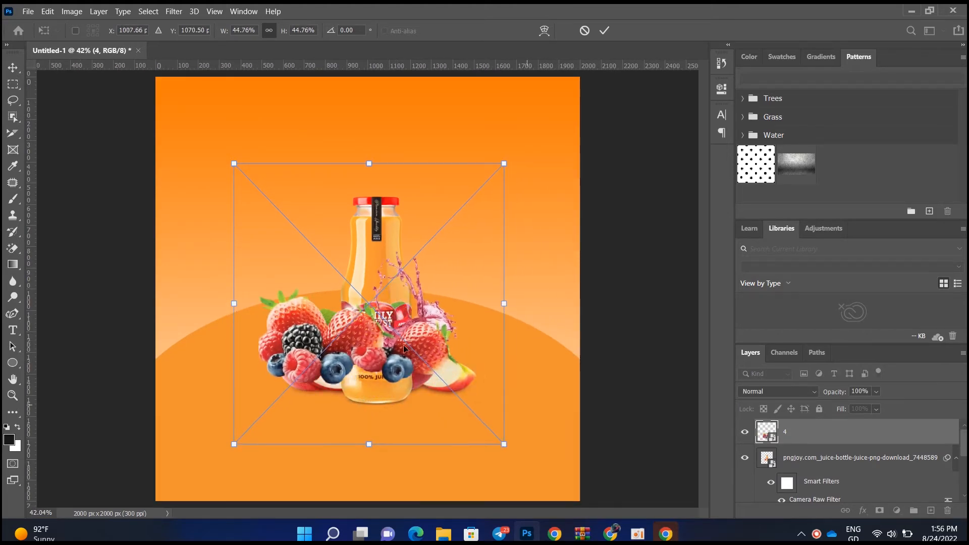
drag(410, 361, 428, 396)
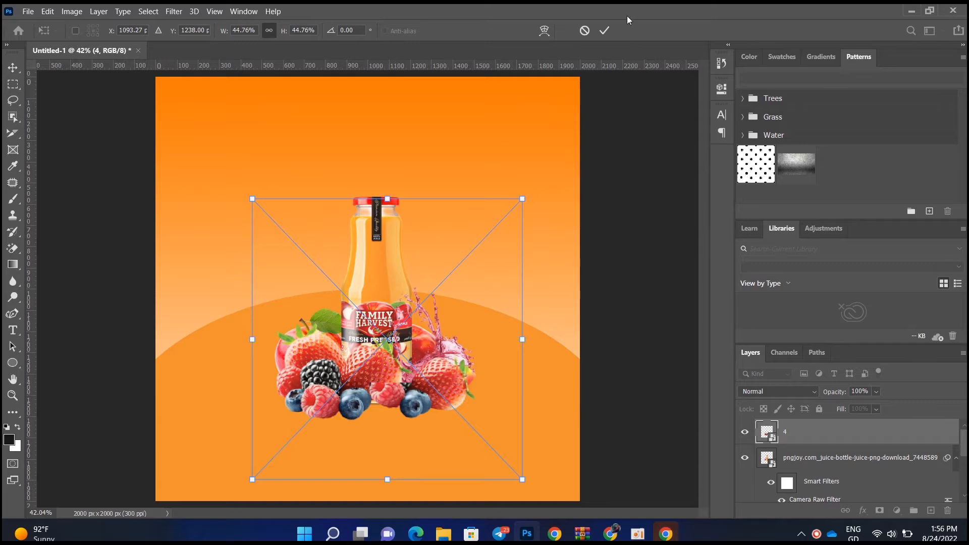
click(604, 30)
Step: Enlarge the bottle image to about 40.64% and position it behind the berries at about X 1087 px, Y 991 px
scroll(384, 309, up, 3)
scroll(399, 293, down, 2)
scroll(413, 274, down, 2)
scroll(382, 268, up, 2)
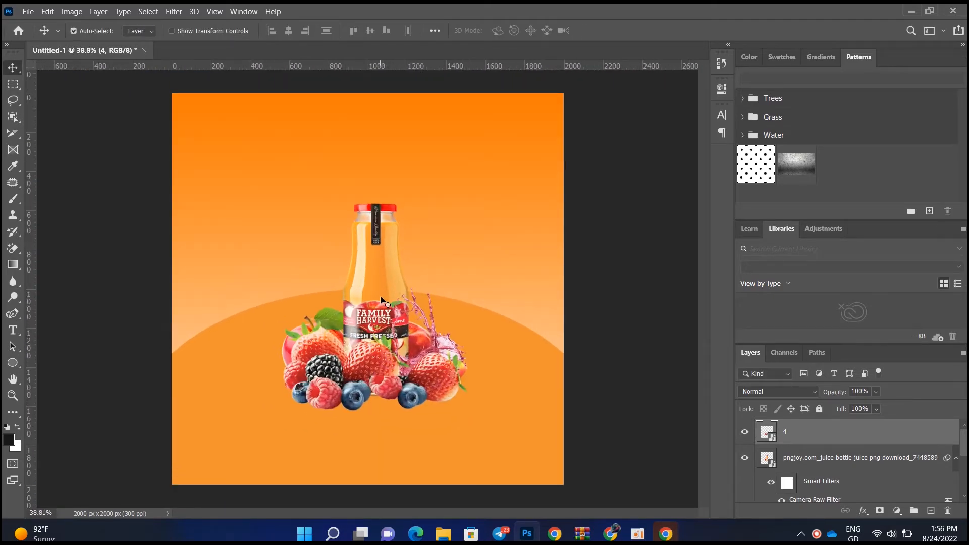
click(378, 298)
key(ctrl+t)
drag(467, 203, 508, 161)
drag(382, 258, 377, 260)
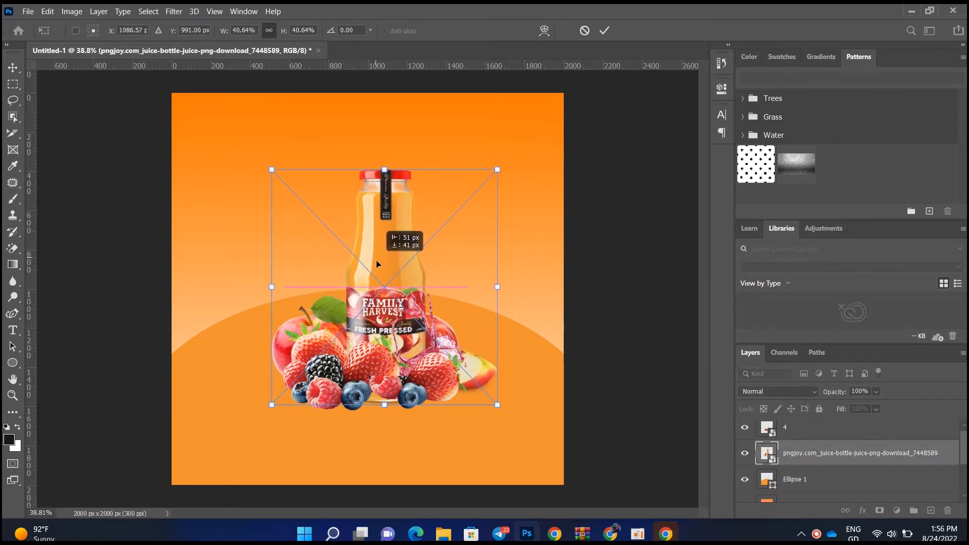
click(604, 31)
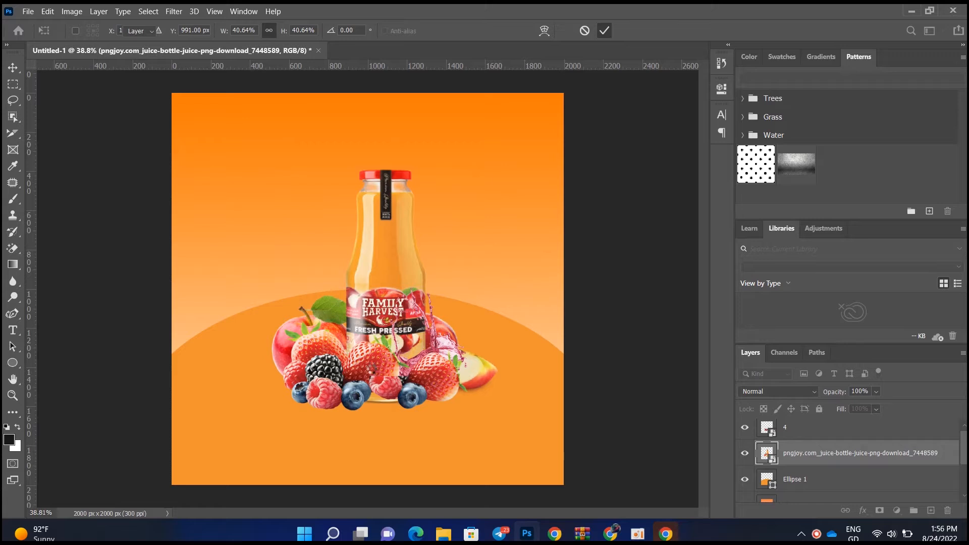
Step: Enlarge the berries to about 49.26%, recentre them in front of the bottle at about Y 1238 px and nudge them slightly right
drag(375, 364, 386, 366)
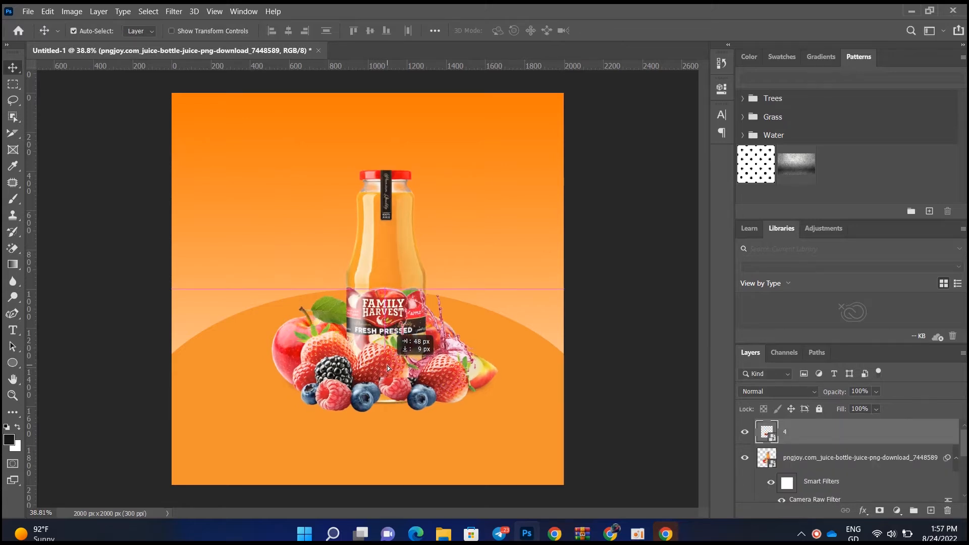
key(ctrl+t)
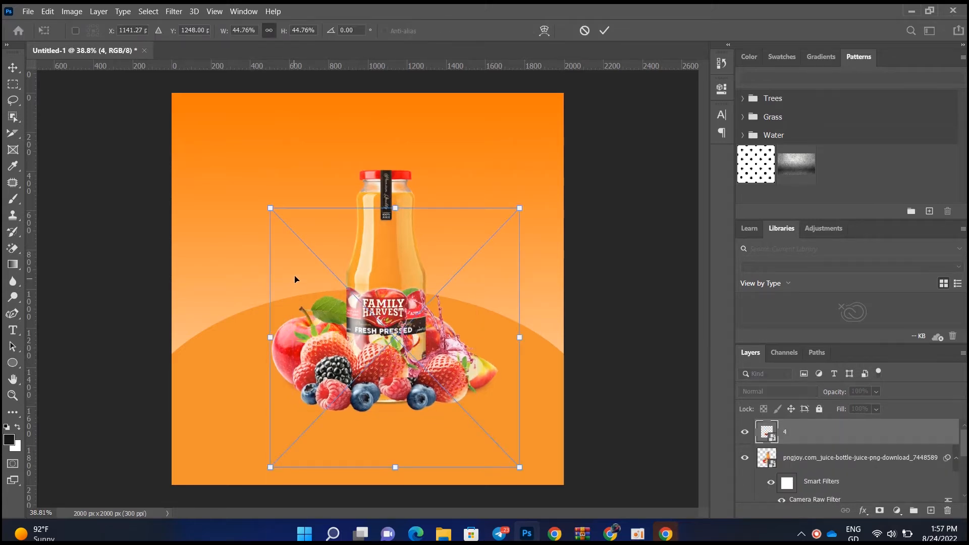
drag(275, 208, 245, 192)
drag(385, 350, 398, 365)
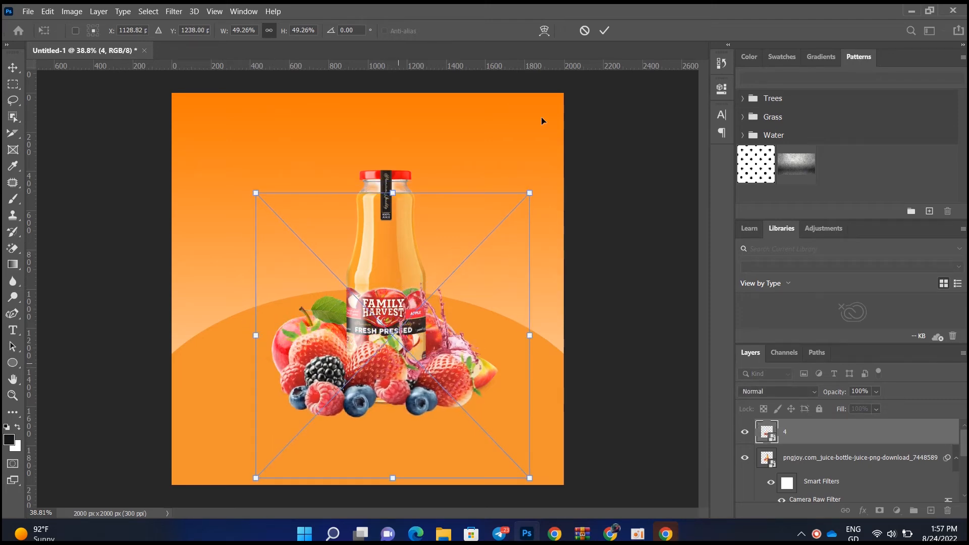
click(605, 31)
scroll(413, 354, up, 2)
drag(356, 386, 363, 385)
scroll(362, 385, down, 5)
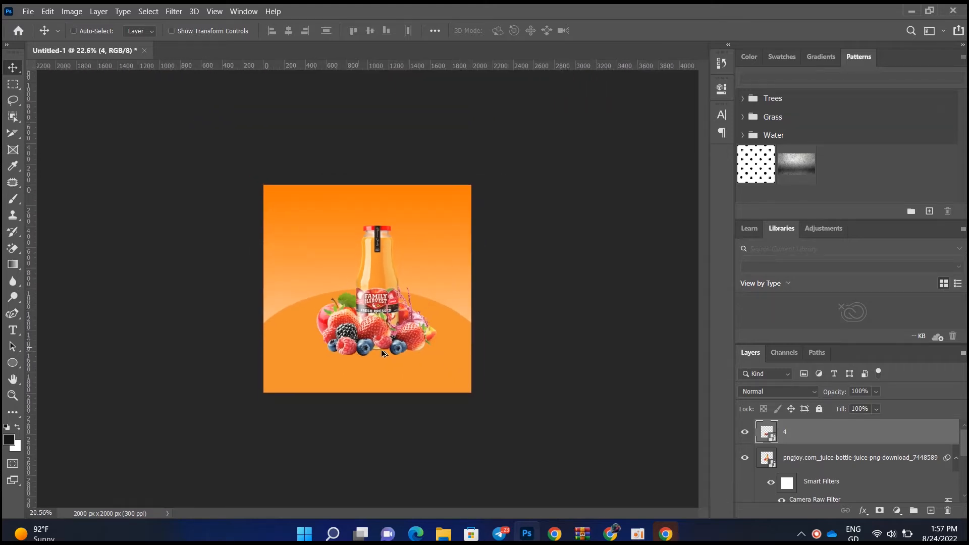
scroll(422, 336, up, 2)
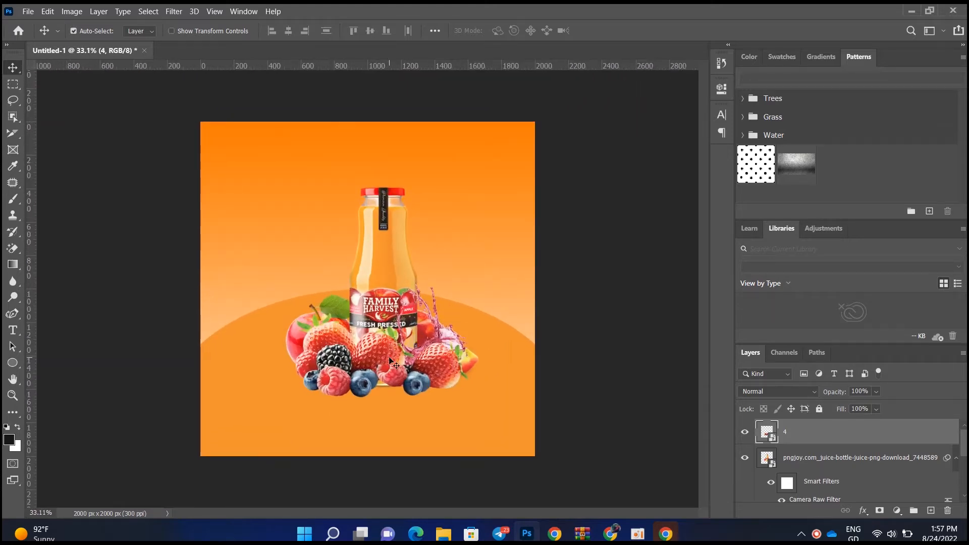
Step: Move the bottle image left towards the canvas centre, at Y 1000 px
click(624, 281)
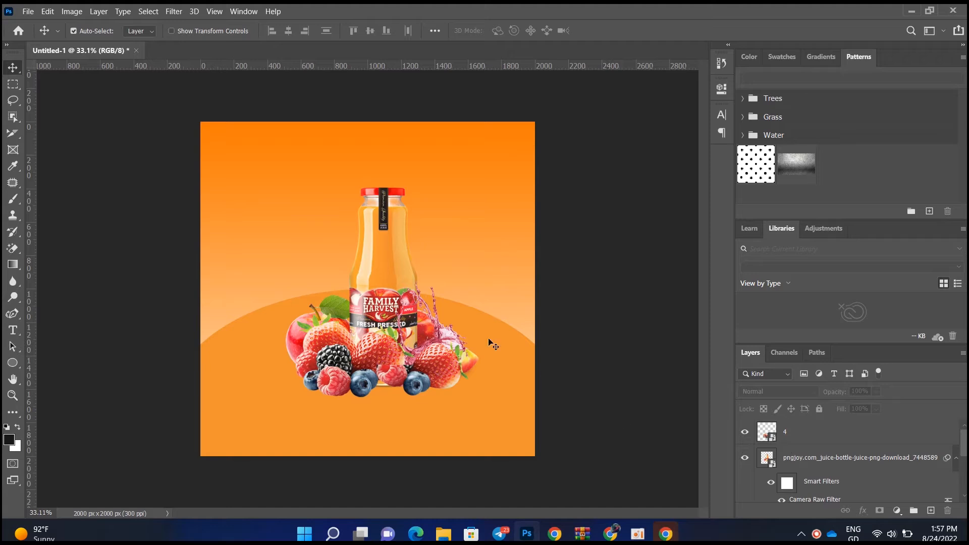
click(372, 350)
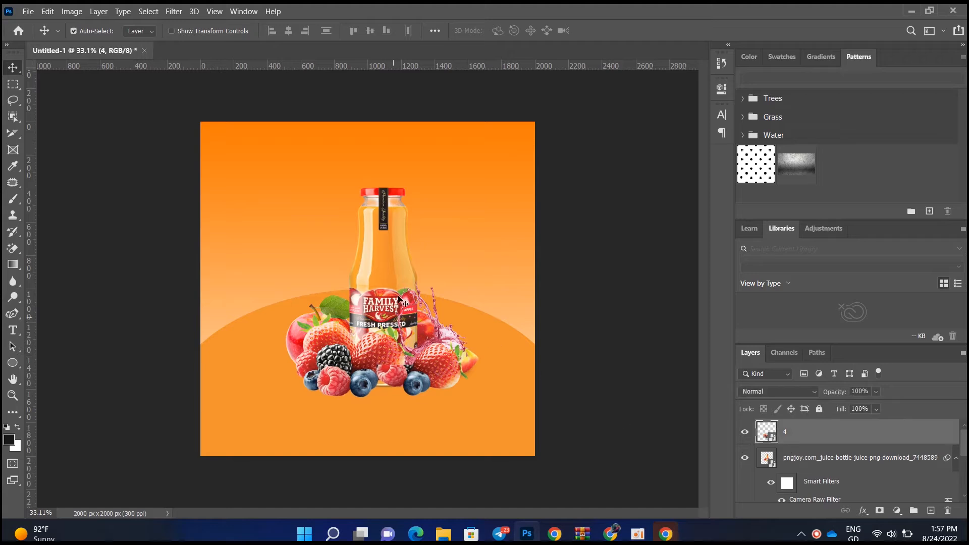
click(806, 465)
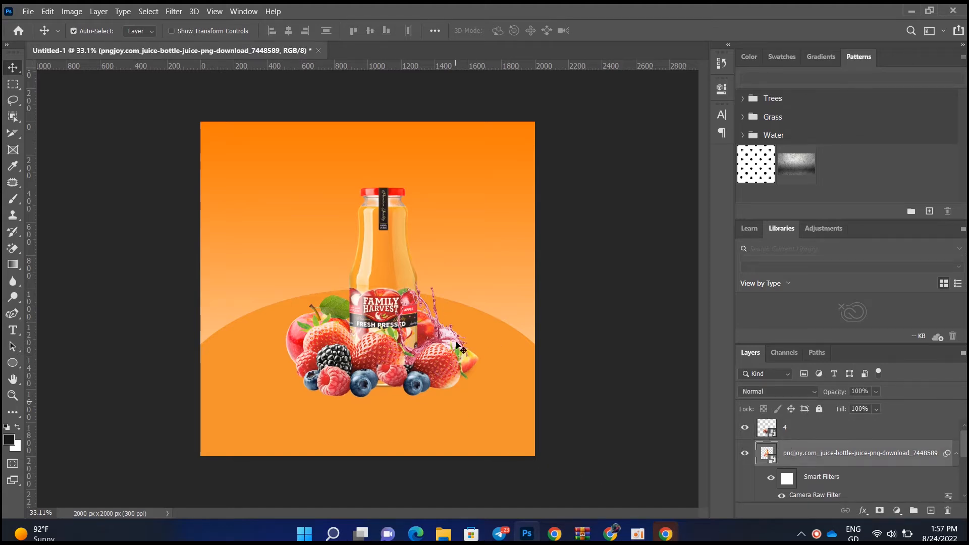
key(ctrl+t)
drag(409, 334, 390, 333)
click(605, 31)
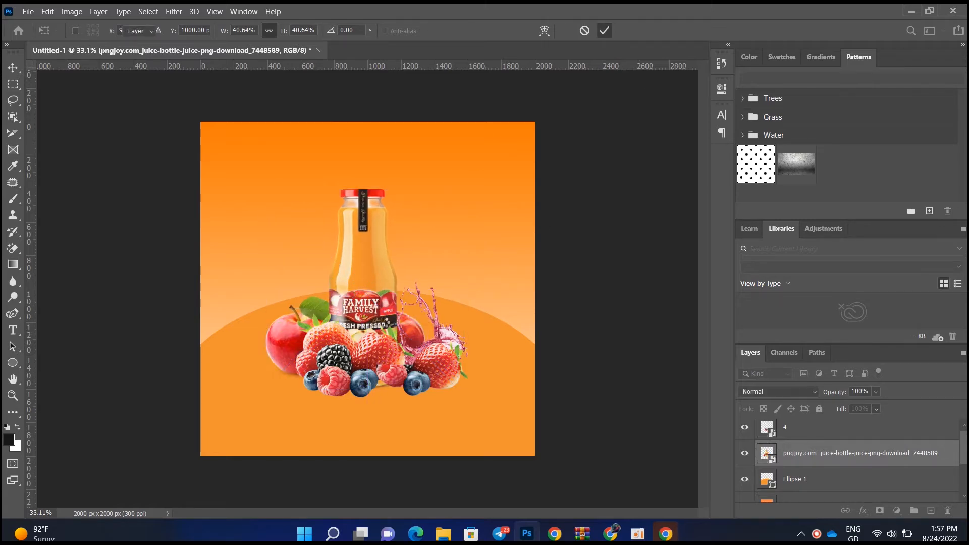
Step: Shift the berries slightly left to line up with the bottle and clear the layer selection
drag(376, 356, 362, 355)
click(658, 298)
scroll(388, 256, down, 4)
scroll(389, 255, up, 2)
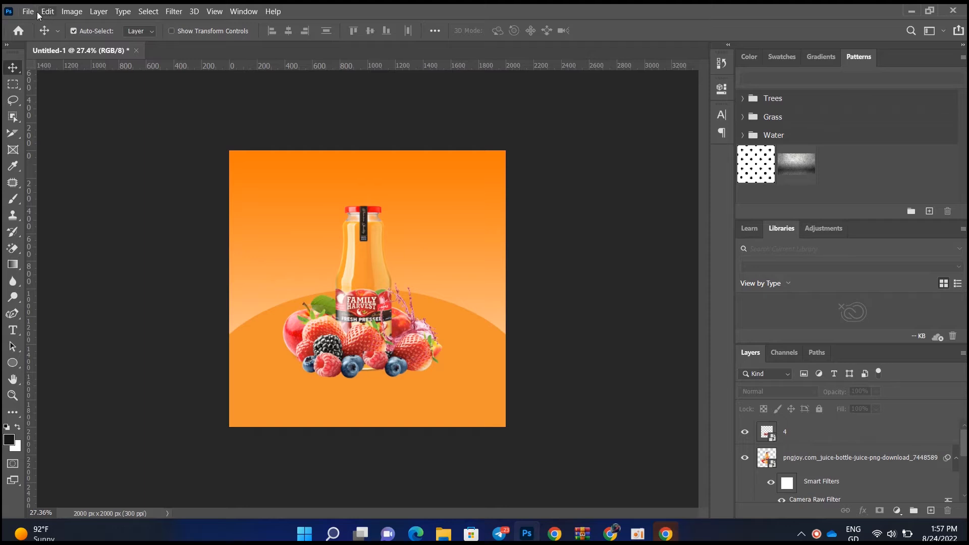
Step: Add a white outside stroke of about 16 px to the orange ellipse
click(252, 328)
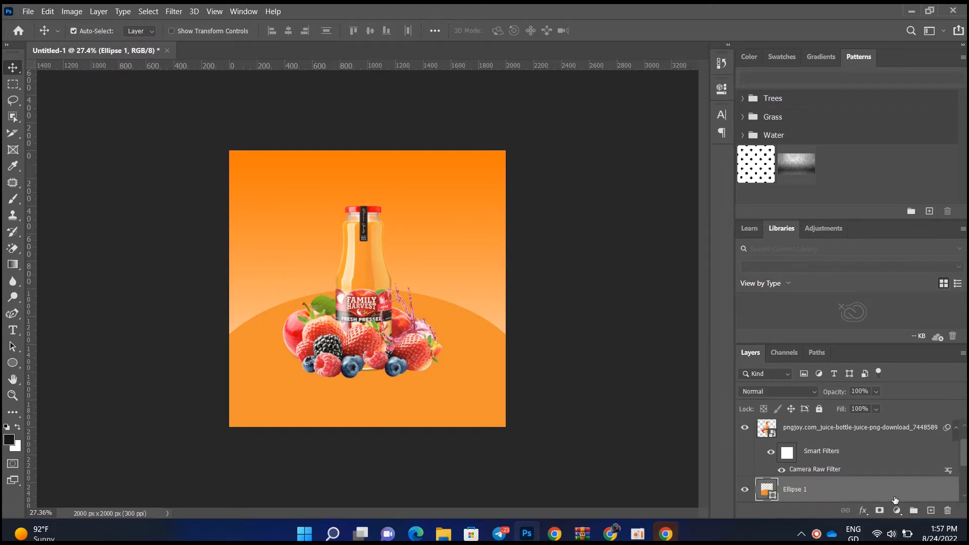
double_click(894, 500)
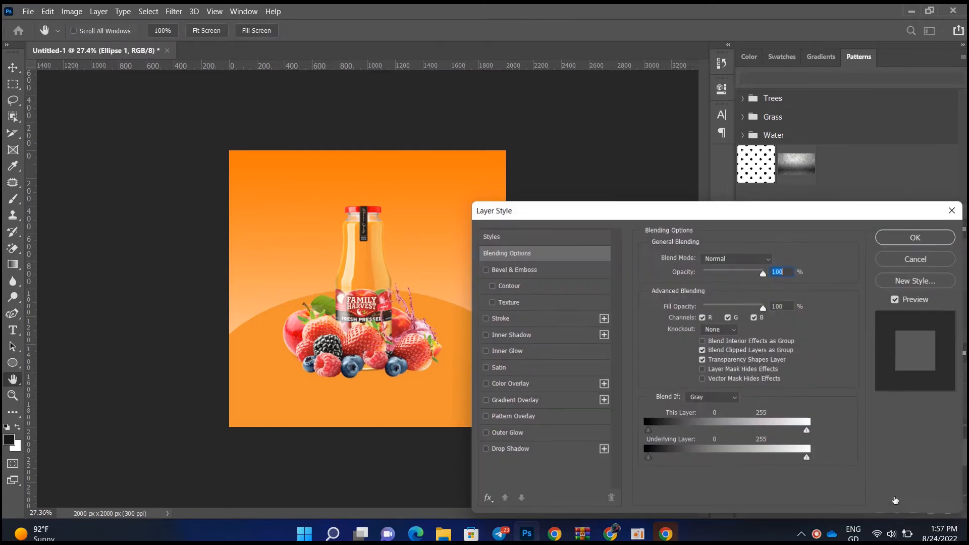
click(500, 319)
drag(694, 259, 701, 262)
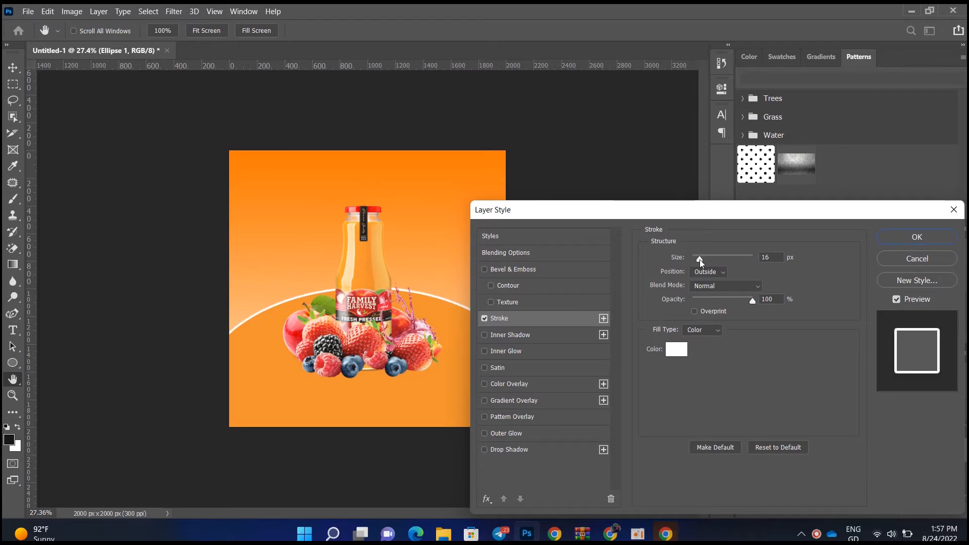
drag(700, 259, 701, 260)
click(901, 234)
key(v)
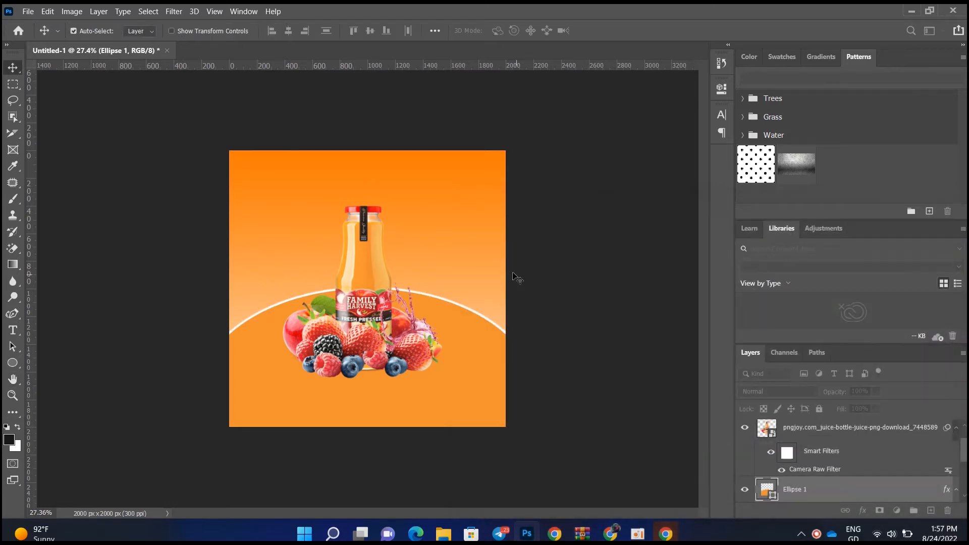
key(ctrl+0)
scroll(384, 301, down, 1)
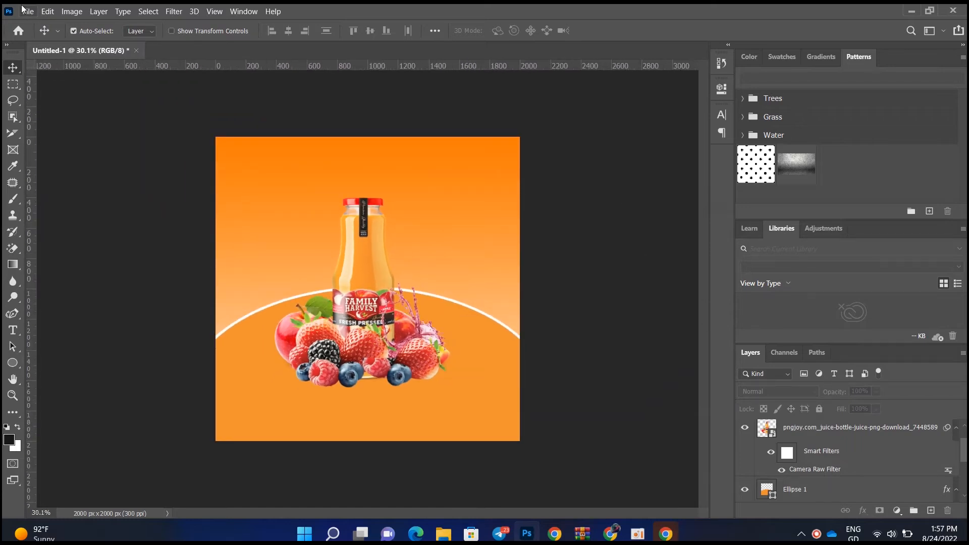
Step: Place the light-ring image file 5 into the juice advertisement as an embedded object
click(28, 11)
click(83, 250)
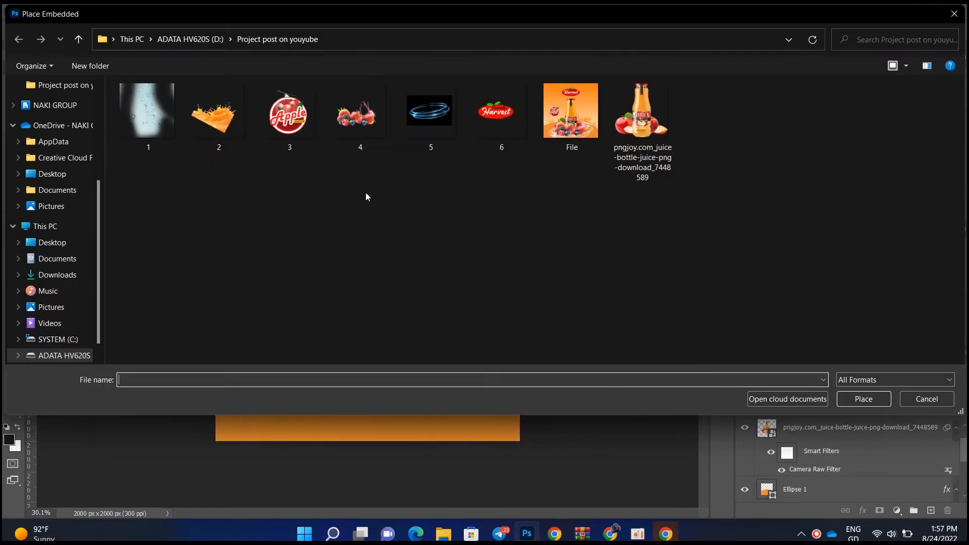
double_click(449, 116)
Step: Scale the placed light-ring image to about 90.31% and position it over the lower canvas at about X 1072, Y 1300 px
scroll(343, 319, down, 2)
drag(265, 396, 146, 506)
drag(317, 373, 383, 336)
drag(542, 484, 497, 444)
drag(433, 368, 454, 391)
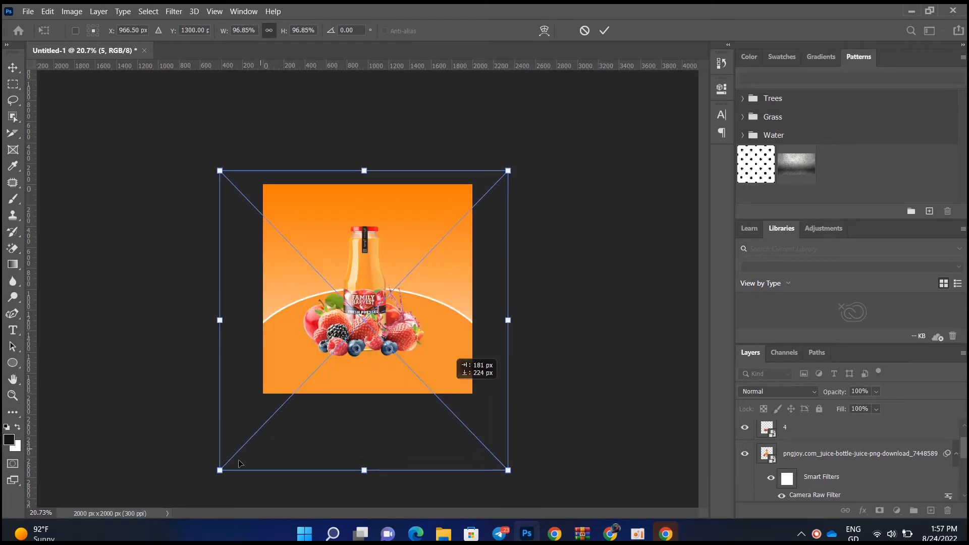
drag(220, 470, 239, 450)
drag(295, 404, 295, 412)
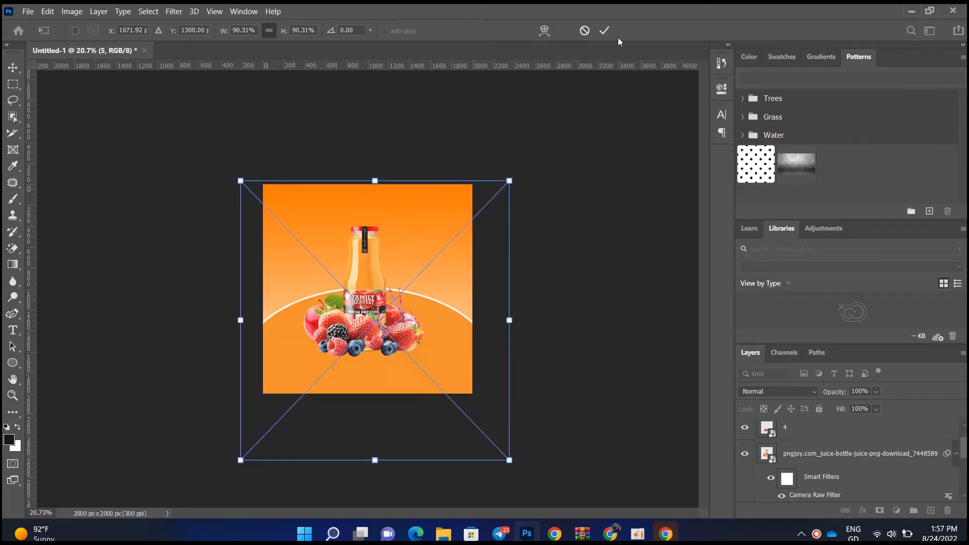
click(604, 30)
Step: Set the light-ring layer's blend mode to Screen
click(774, 392)
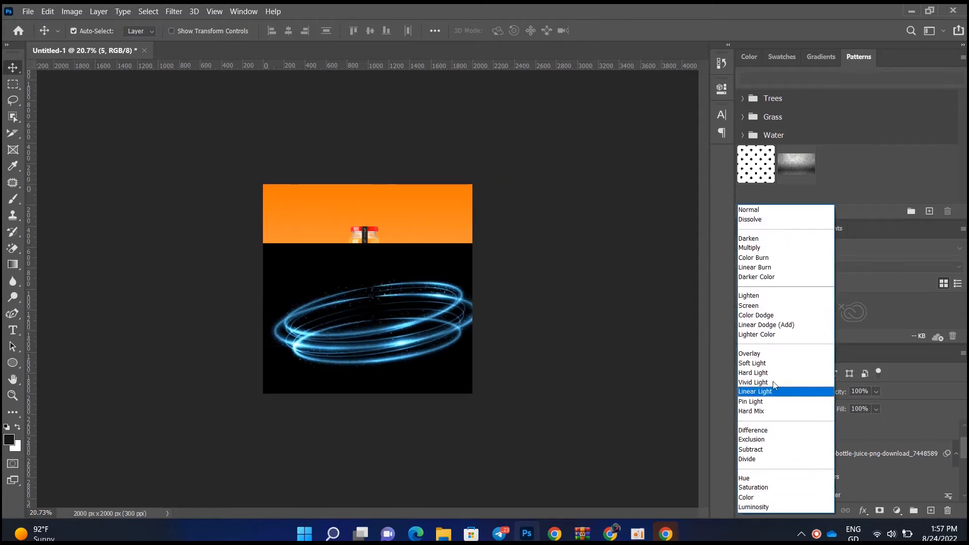
click(754, 306)
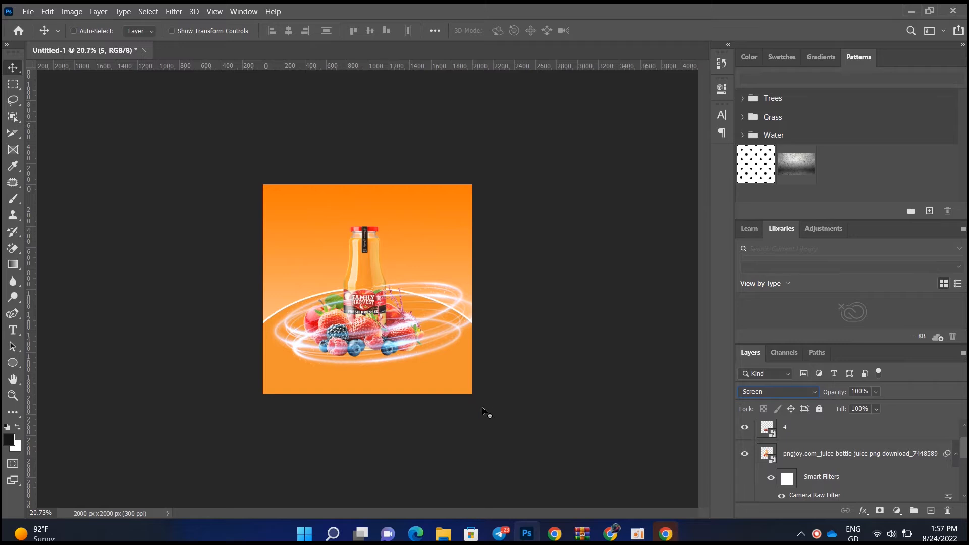
scroll(801, 439, up, 1)
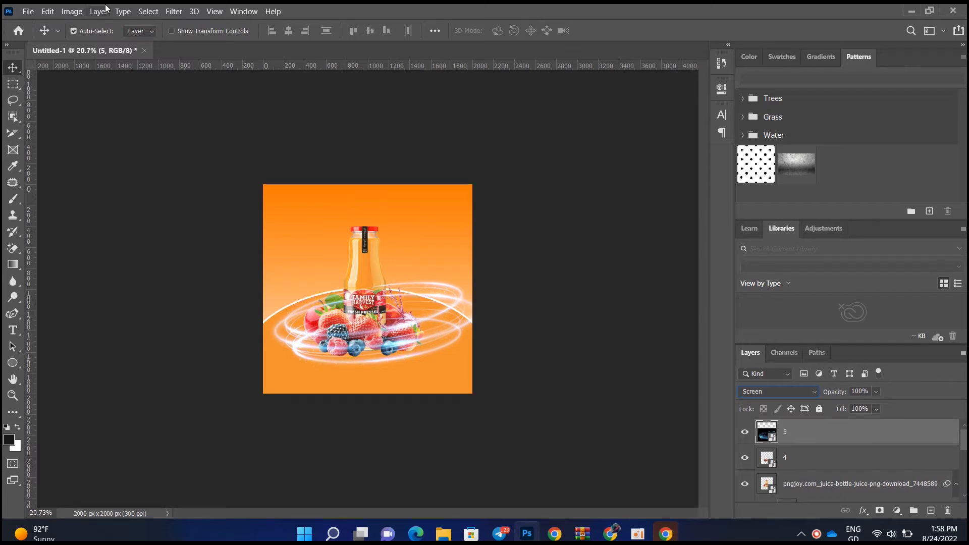
Step: Shrink the light rings to about 65.62% and position them around the fruit at about X 1005.5, Y 1468.6 px
click(46, 10)
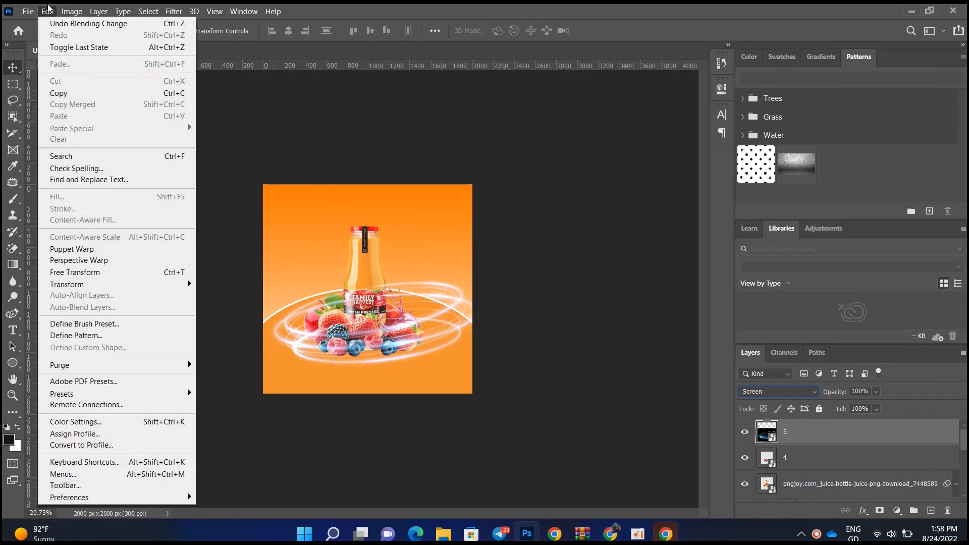
click(128, 274)
drag(511, 461, 464, 413)
drag(418, 302, 430, 378)
drag(391, 312, 419, 360)
drag(458, 436, 462, 436)
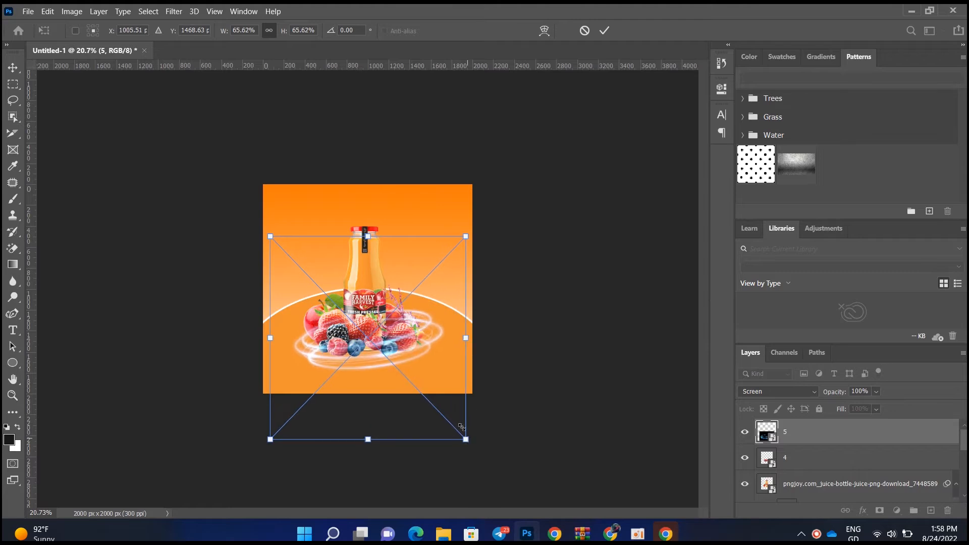
click(605, 30)
Step: Reorder layer 5 to sit directly beneath the bottle layer so the rings pass behind the bottle and berries
key(ctrl+plus)
key(ctrl+plus)
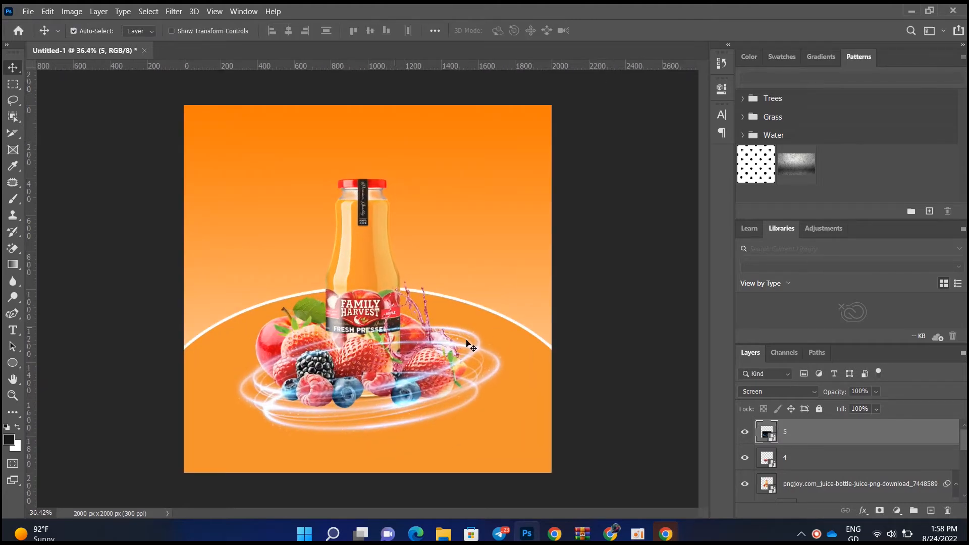
drag(806, 449, 808, 476)
scroll(344, 327, down, 3)
scroll(344, 327, up, 3)
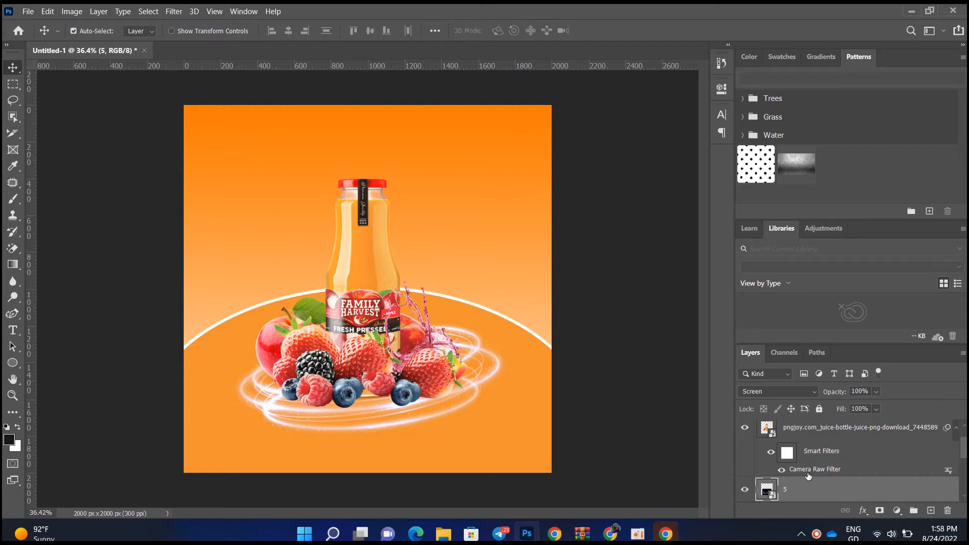
Step: Shift the light rings left and upwards, enlarge them slightly and centre them around the bottle's base
scroll(397, 360, up, 2)
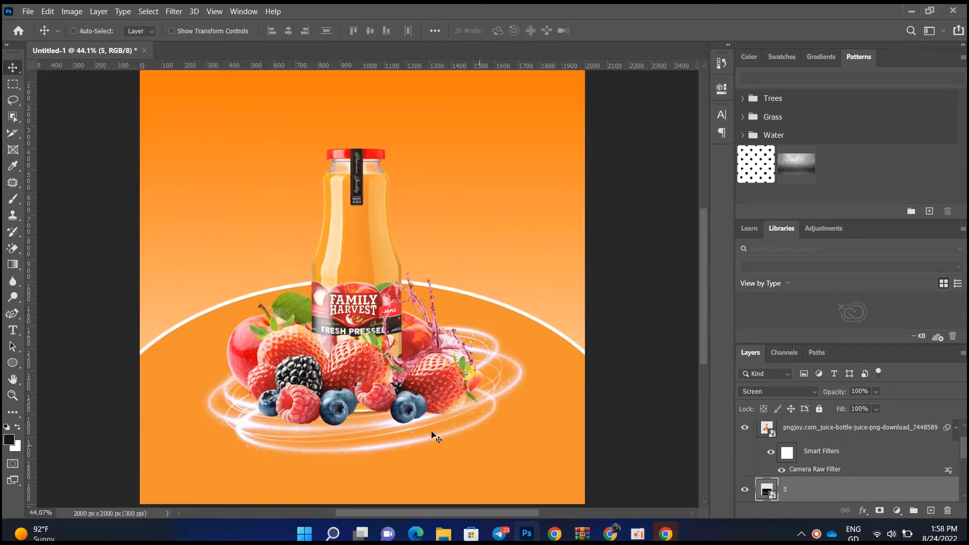
key(ctrl+t)
drag(425, 438, 413, 433)
scroll(468, 324, down, 2)
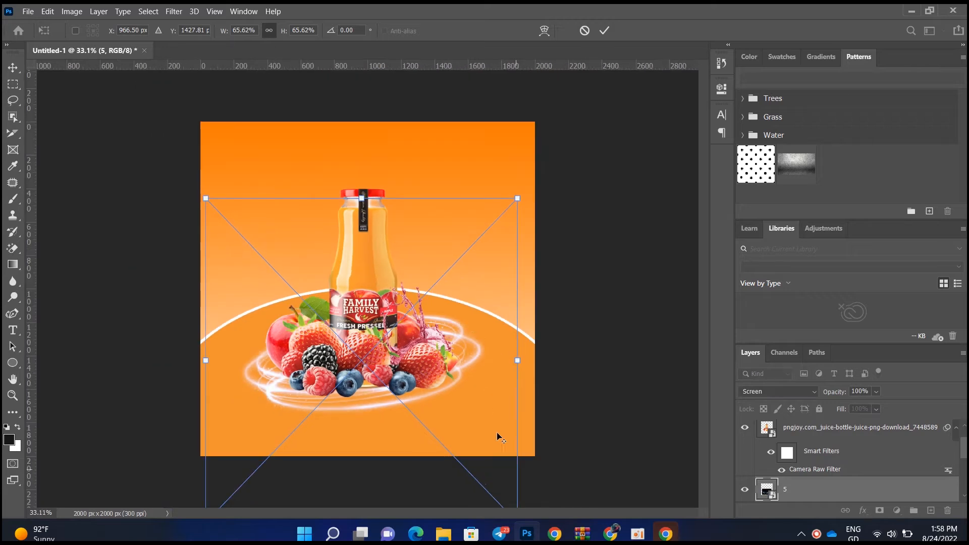
scroll(497, 434, down, 3)
mouse_move(477, 467)
mouse_down()
mouse_move(496, 489)
mouse_move(479, 455)
mouse_up()
click(604, 34)
scroll(333, 351, up, 7)
drag(247, 408, 236, 407)
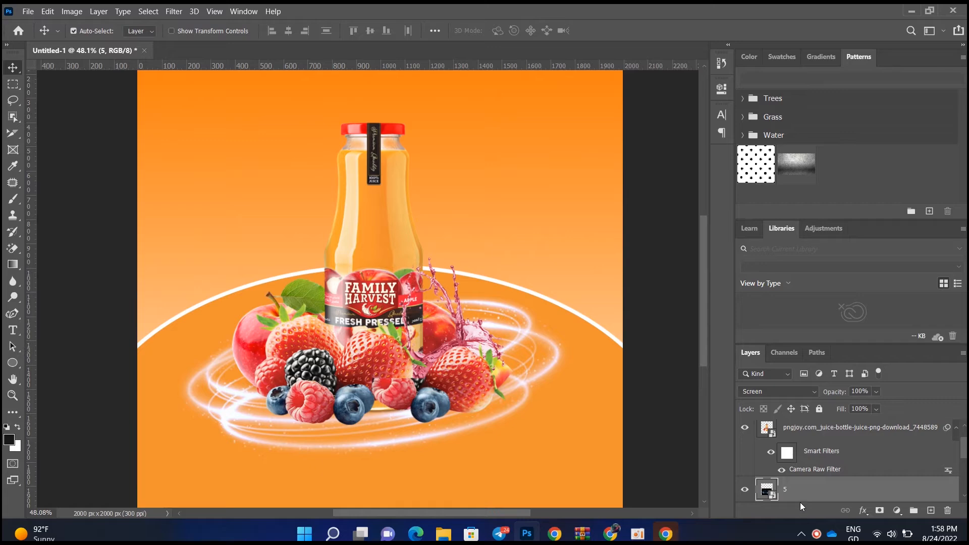
Step: Apply a Camera Raw filter to the light rings with exposure +0.80 and contrast +33
click(174, 9)
mouse_move(207, 7)
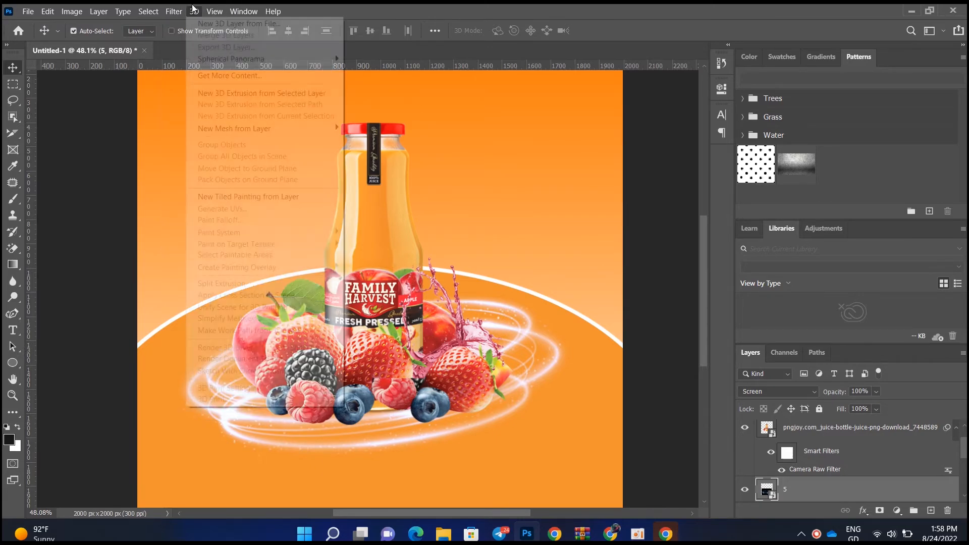
mouse_move(174, 12)
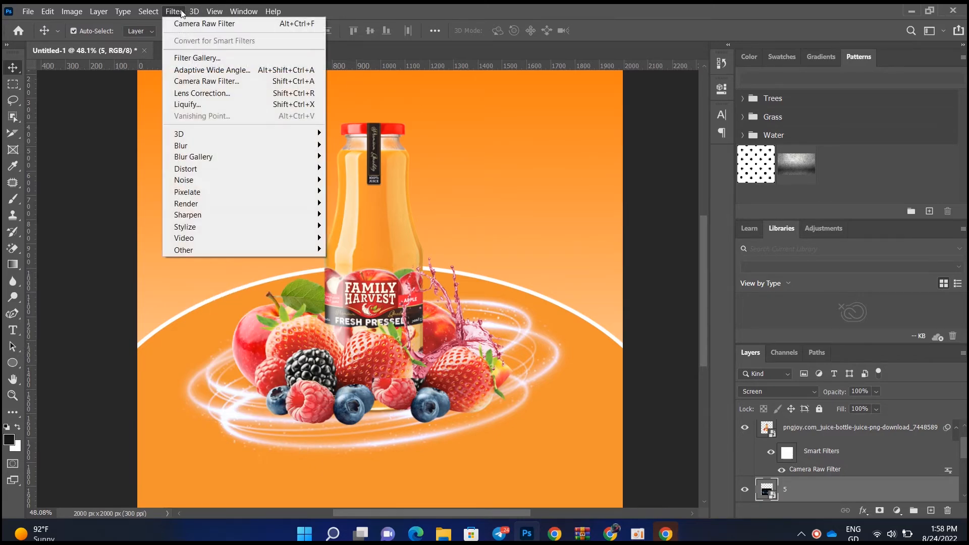
click(210, 84)
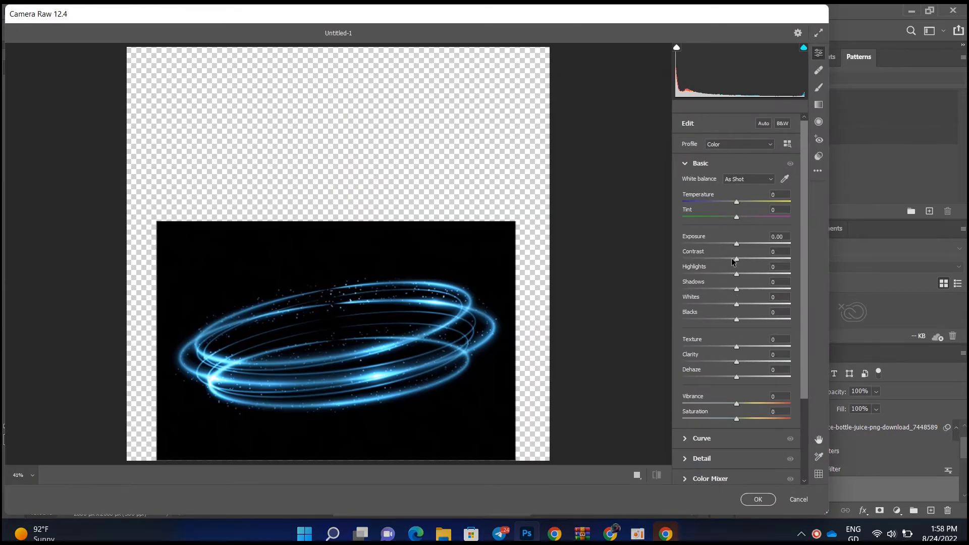
mouse_move(735, 259)
mouse_down()
mouse_move(759, 253)
mouse_move(744, 243)
mouse_up()
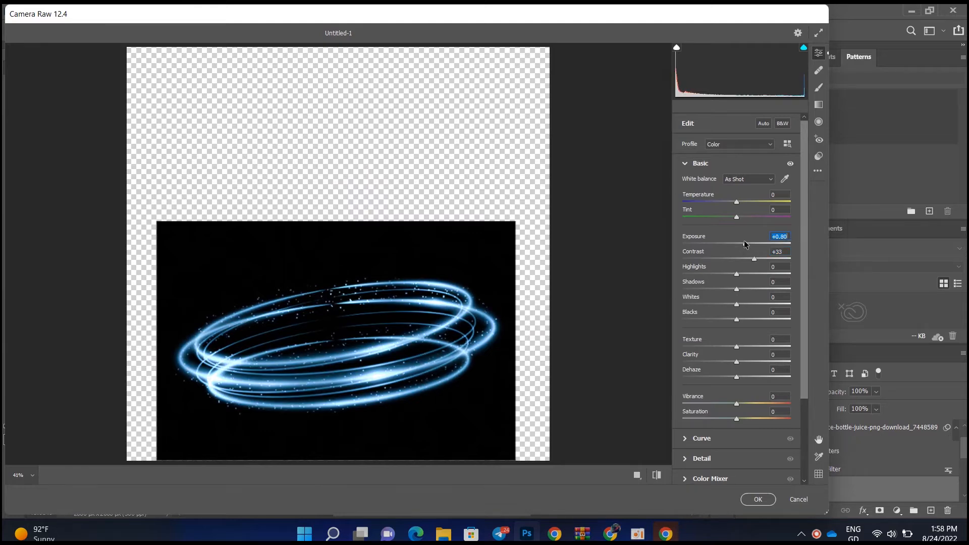
click(758, 499)
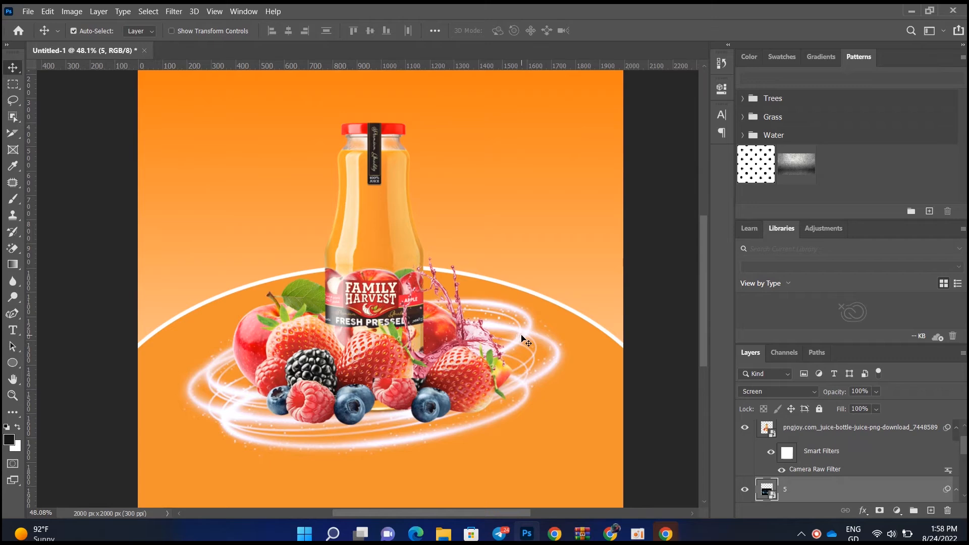
Step: Nudge the brightened light rings slightly left around the fruit
drag(518, 340, 518, 340)
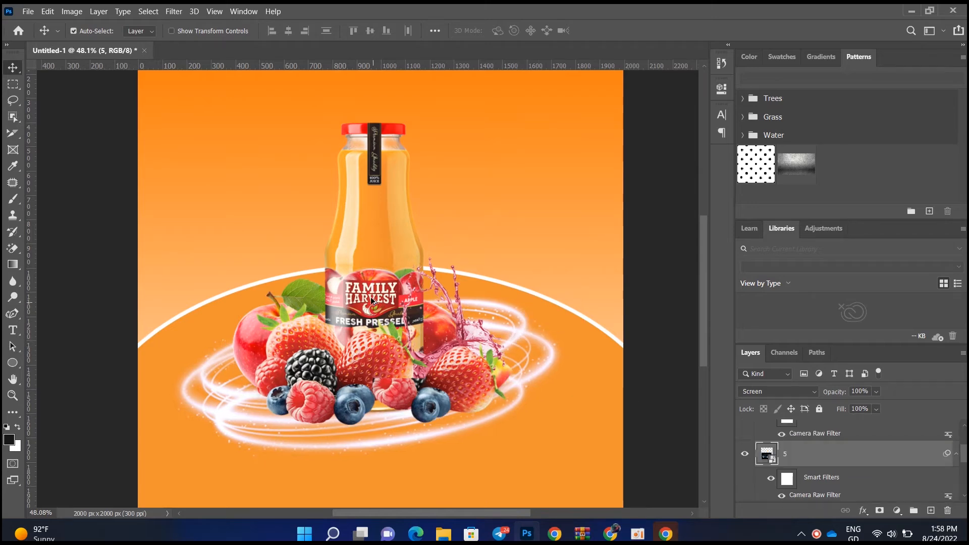
scroll(371, 299, down, 5)
scroll(437, 382, up, 4)
scroll(437, 380, down, 2)
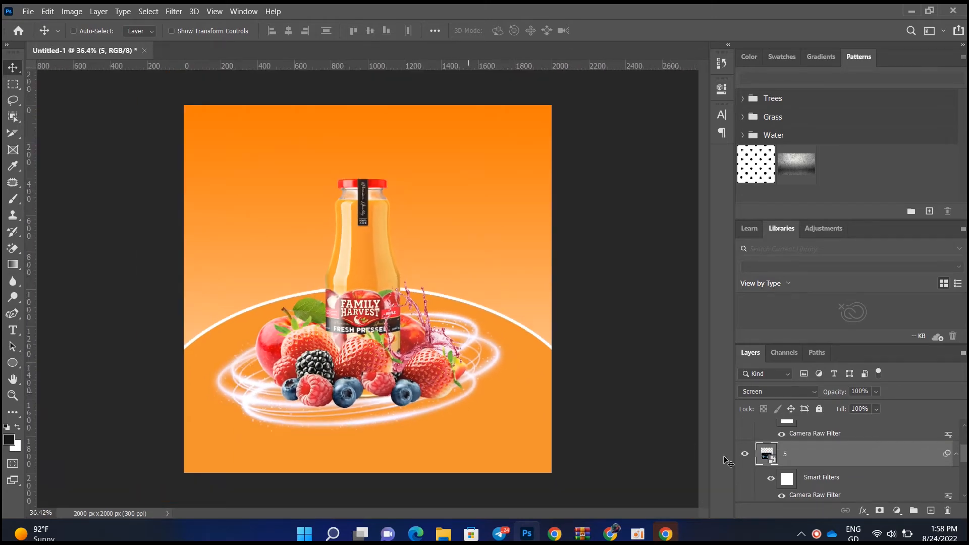
Step: Move the berries, bottle and light rings lower on the orange base, with the bottle centred horizontally
scroll(797, 471, up, 2)
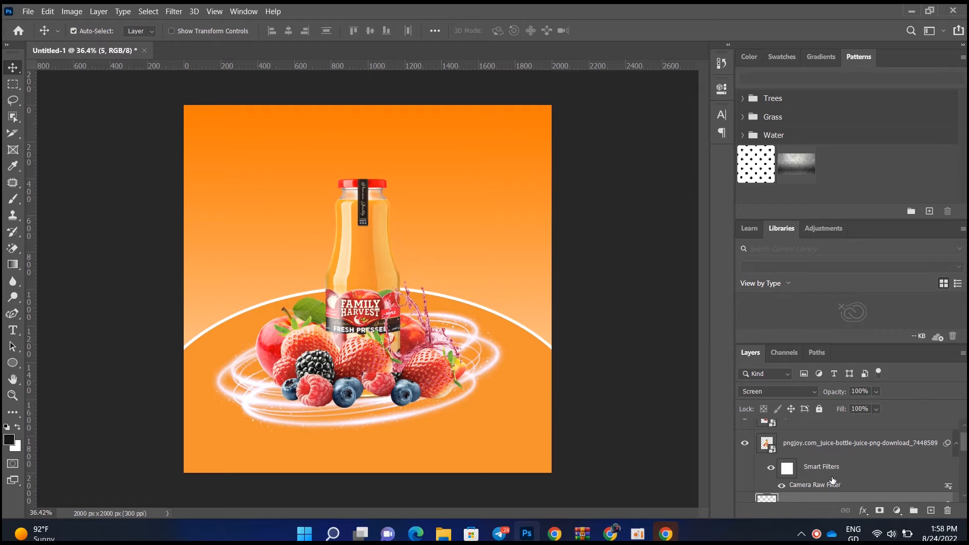
scroll(833, 481, up, 1)
click(799, 441)
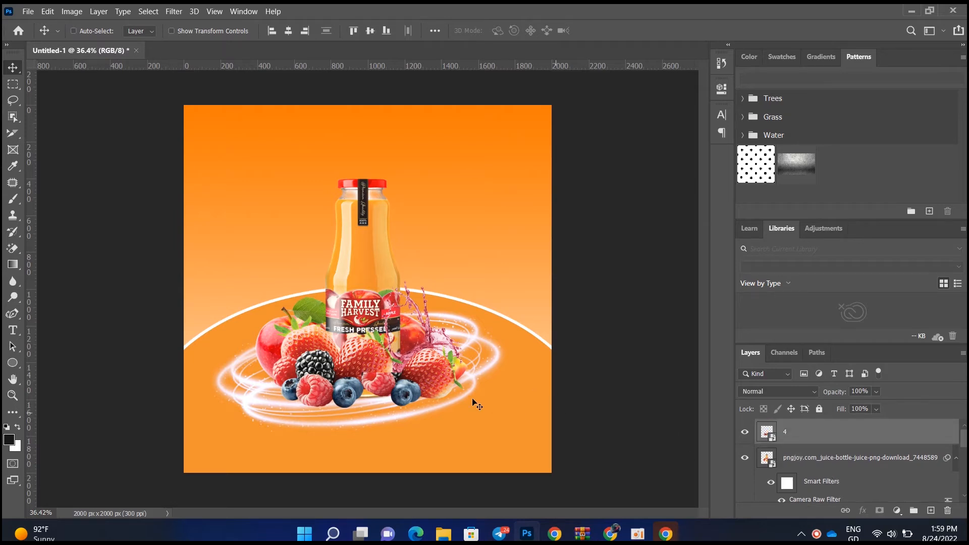
key(ctrl+t)
drag(391, 341, 391, 365)
click(626, 30)
drag(294, 337, 296, 359)
scroll(503, 330, down, 5)
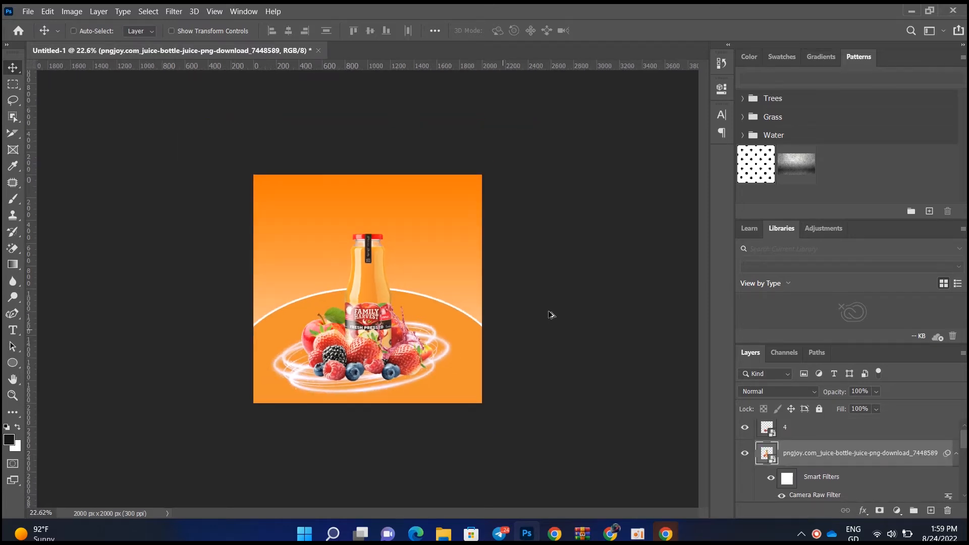
Step: Fine-tune the light rings' position by nudging them slightly upwards around the fruit
click(551, 315)
key(ctrl+0)
drag(493, 385, 493, 382)
scroll(485, 374, down, 5)
key(ctrl+0)
scroll(395, 286, down, 5)
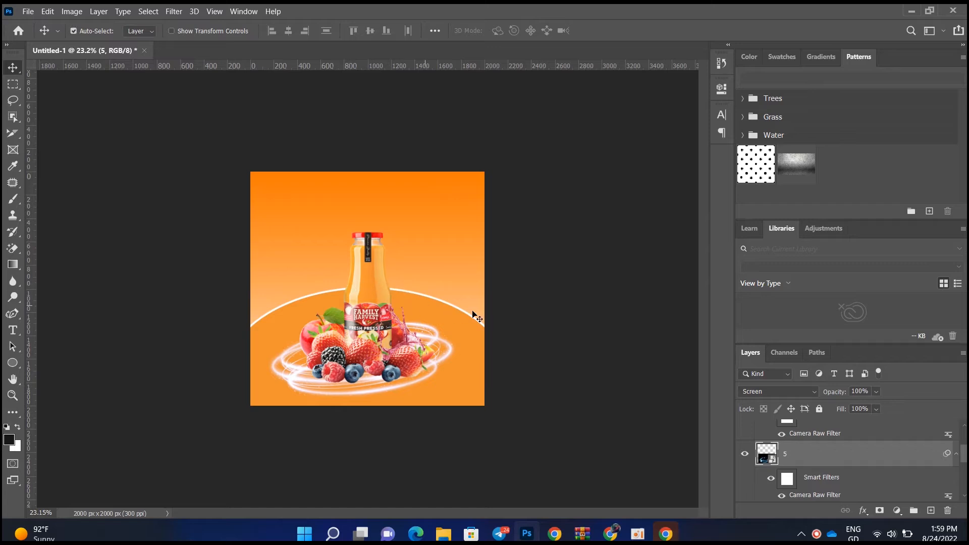
click(28, 11)
click(60, 249)
click(356, 104)
double_click(355, 104)
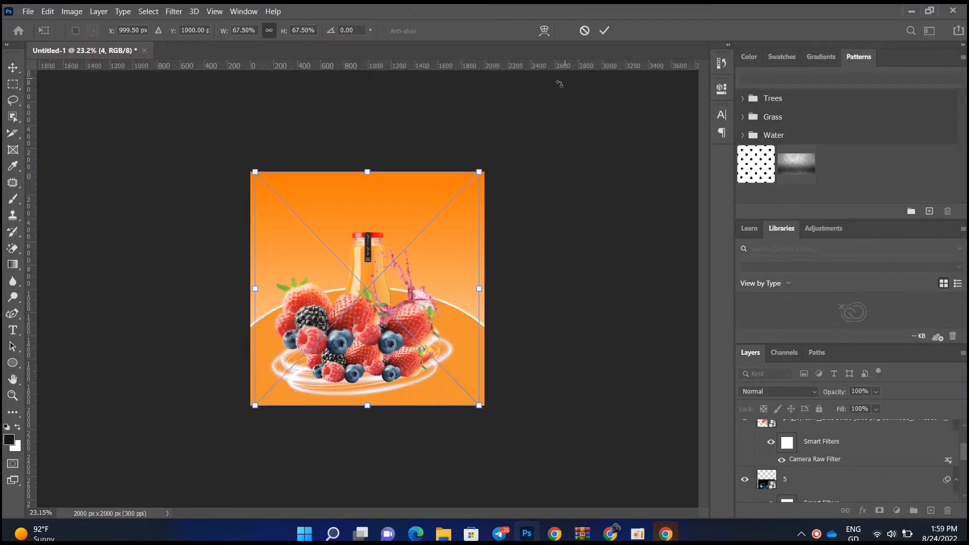
key(Return)
Step: Place the juice-splash image file 2 as embedded, scaled to about 88.37% at about X 1180, Y 1068 px
click(28, 11)
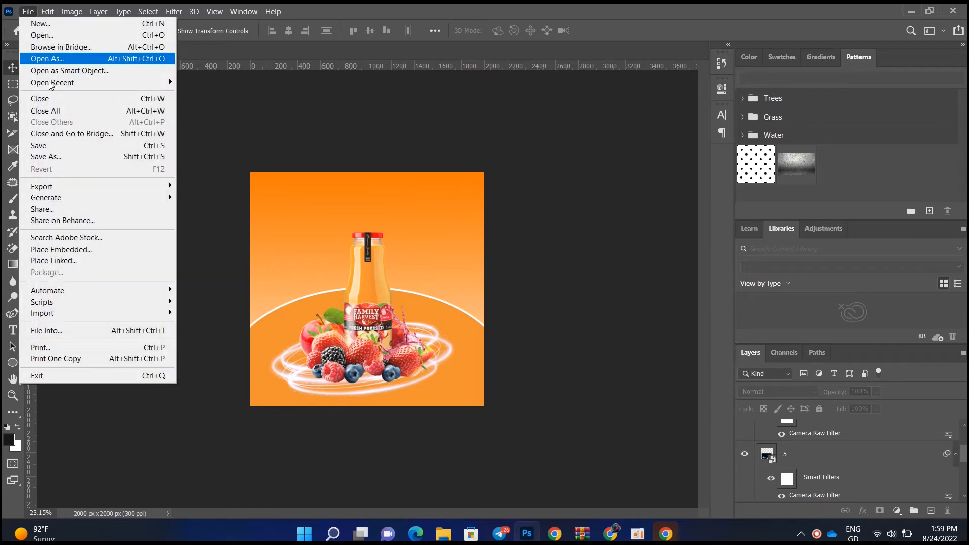
click(78, 250)
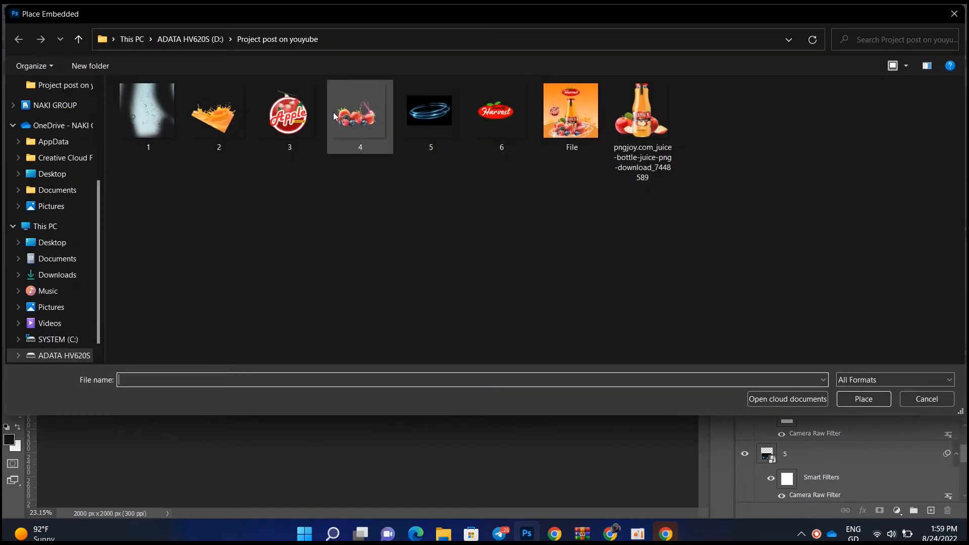
double_click(222, 108)
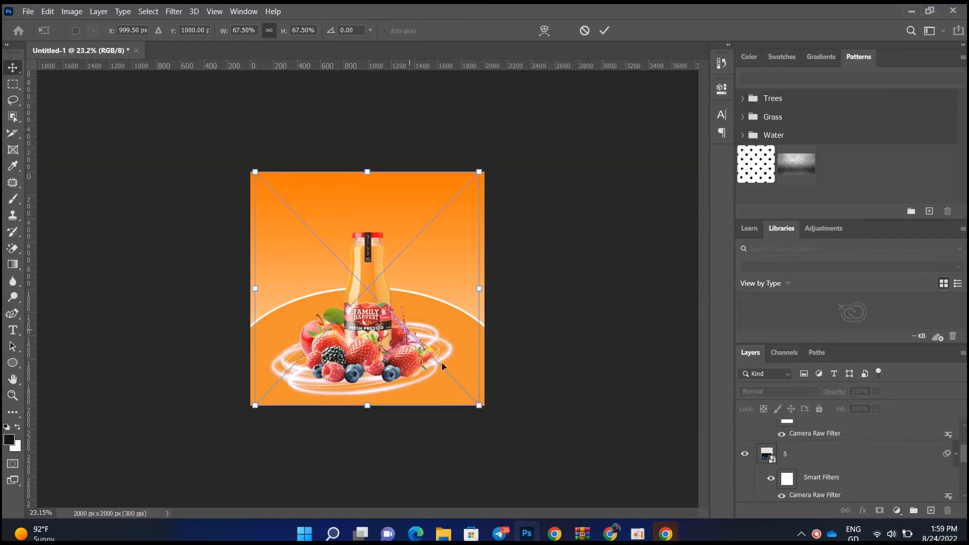
drag(479, 406, 555, 477)
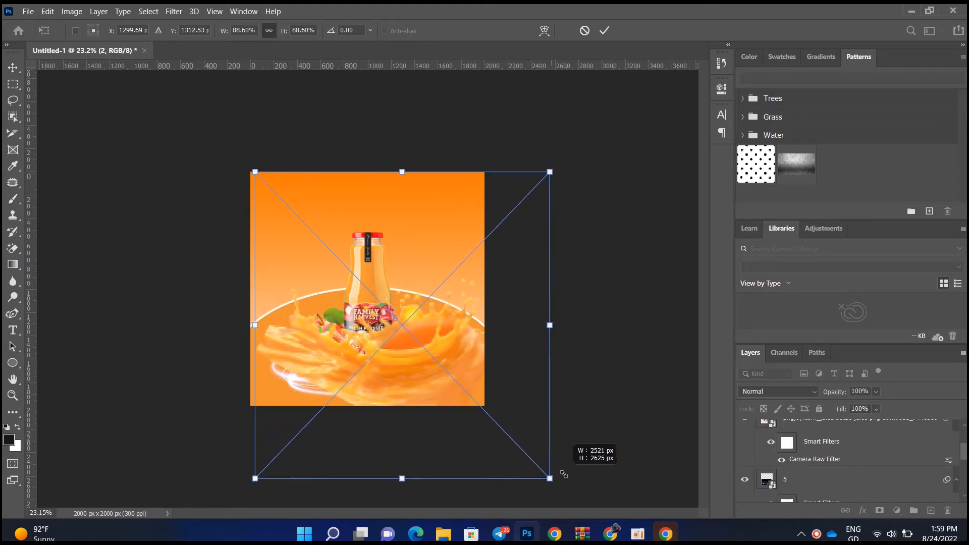
drag(407, 334, 393, 305)
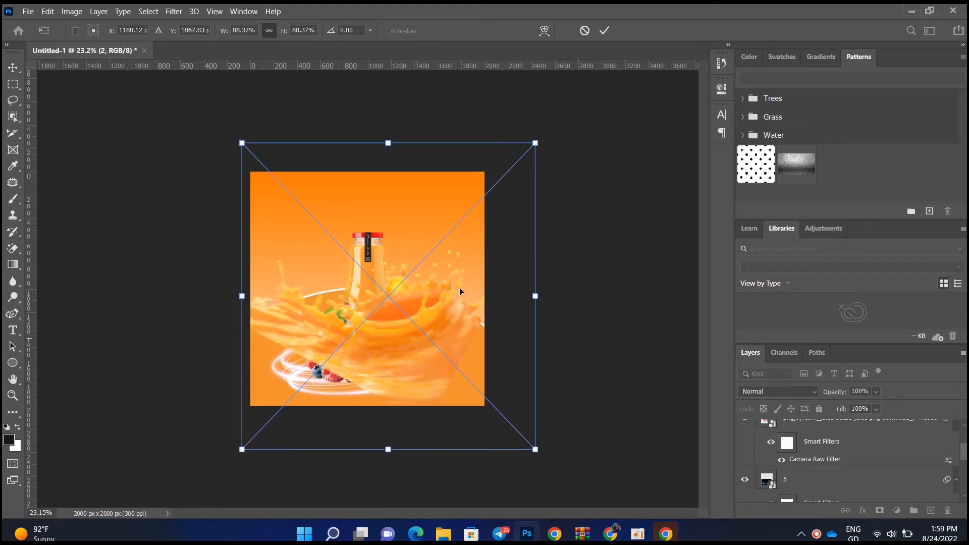
click(606, 32)
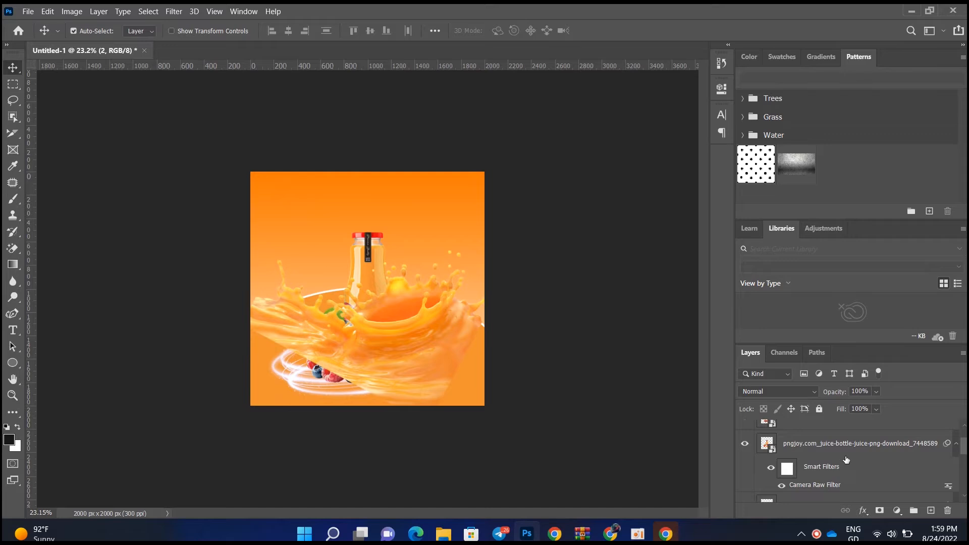
Step: Reorder the juice-splash layer beneath the berries, bottle, light rings and orange ellipse
drag(840, 436, 828, 481)
scroll(825, 468, down, 1)
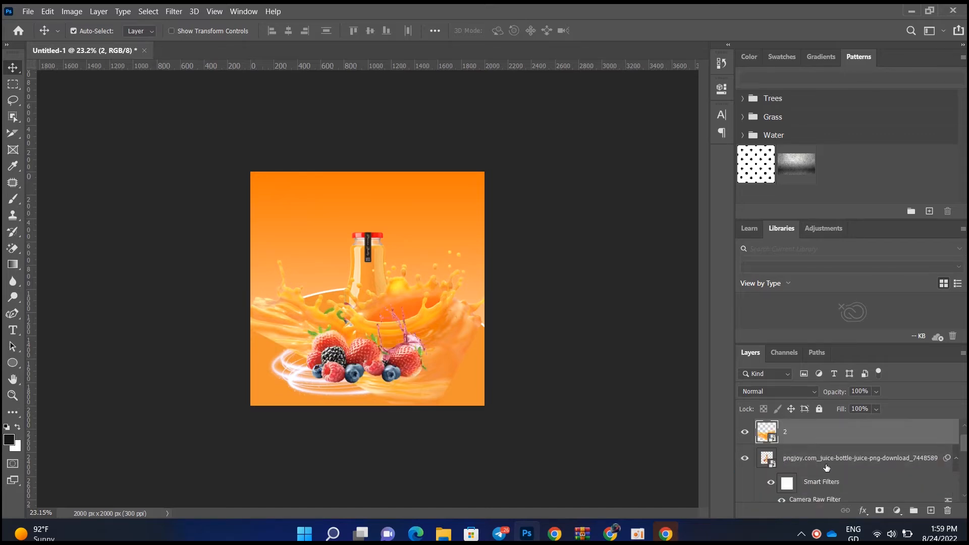
drag(820, 444, 815, 492)
scroll(814, 463, down, 1)
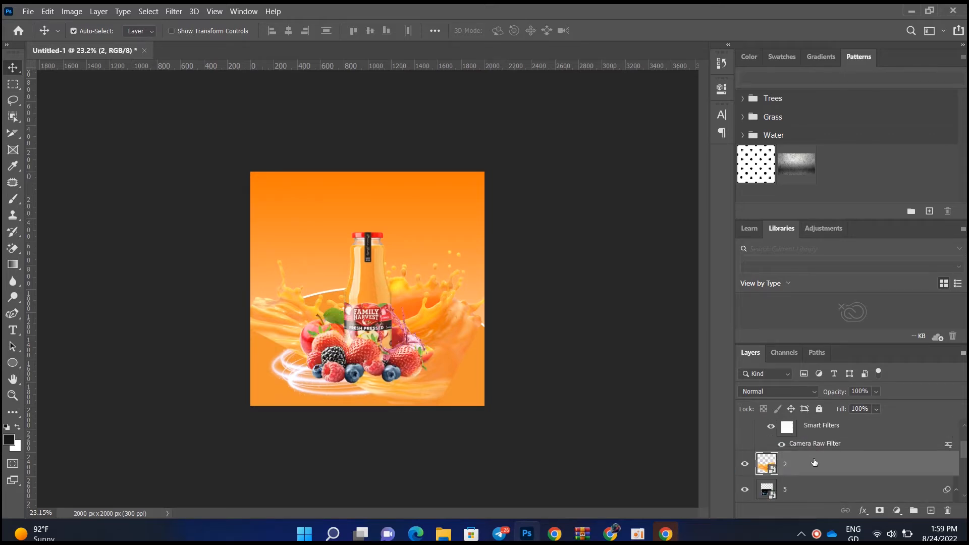
scroll(810, 470, down, 2)
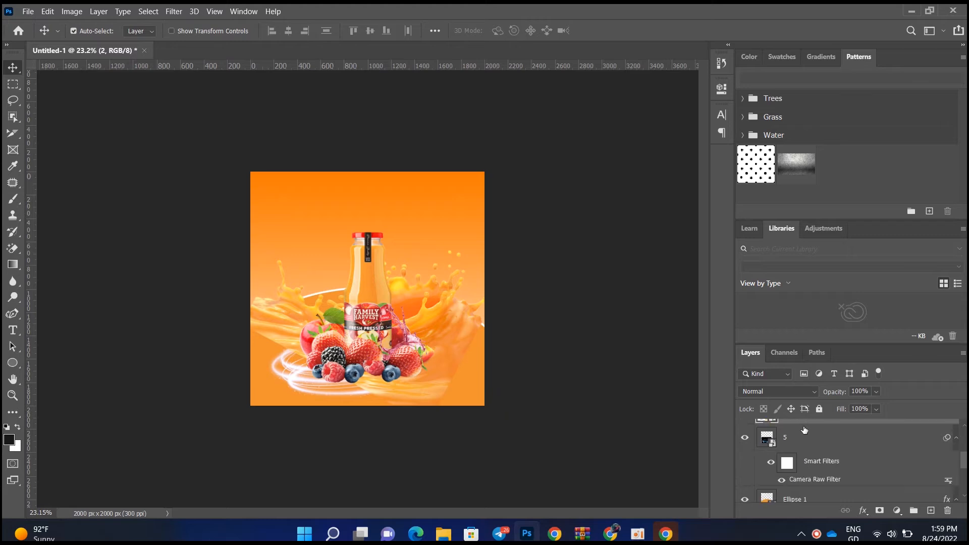
mouse_move(803, 426)
mouse_down()
mouse_move(807, 468)
mouse_move(823, 461)
mouse_move(820, 492)
mouse_up()
scroll(879, 484, down, 1)
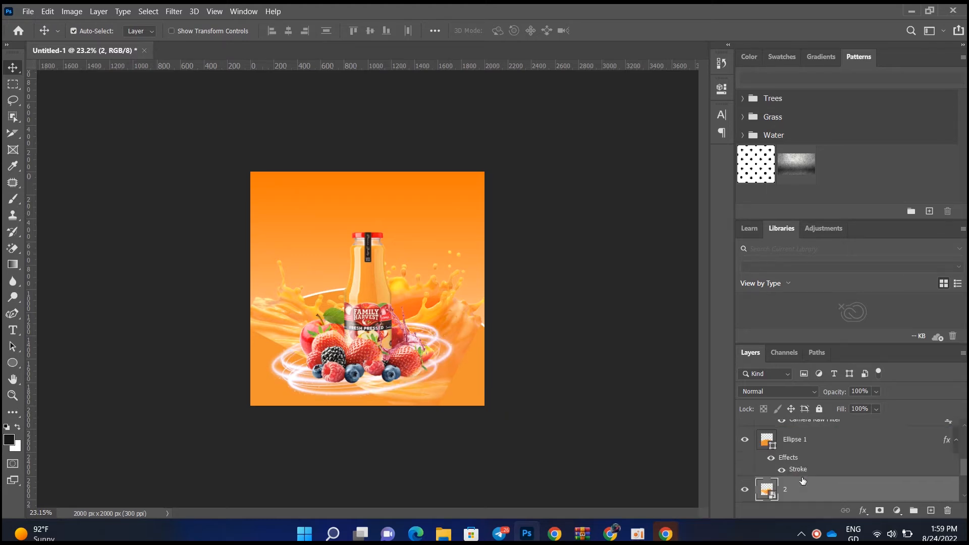
Step: Move the juice splash left and up, slightly enlarging it so it spans the canvas width behind the curved base
scroll(388, 298, up, 3)
drag(464, 285, 449, 283)
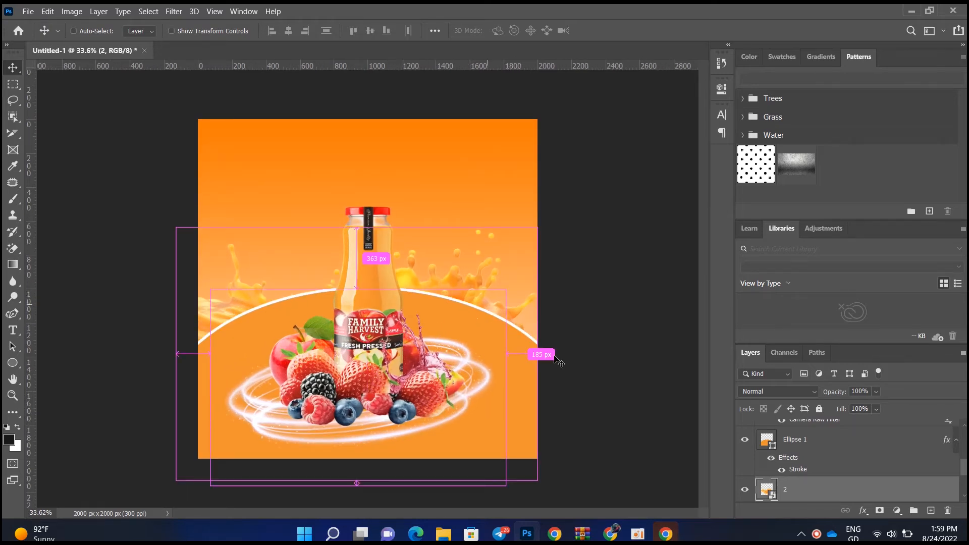
key(ctrl+t)
scroll(569, 453, down, 3)
drag(529, 446, 537, 453)
drag(512, 412, 512, 400)
click(604, 31)
Step: Apply a Camera Raw Filter to the juice-splash layer with Highlights +22 and Contrast +27
scroll(468, 275, up, 4)
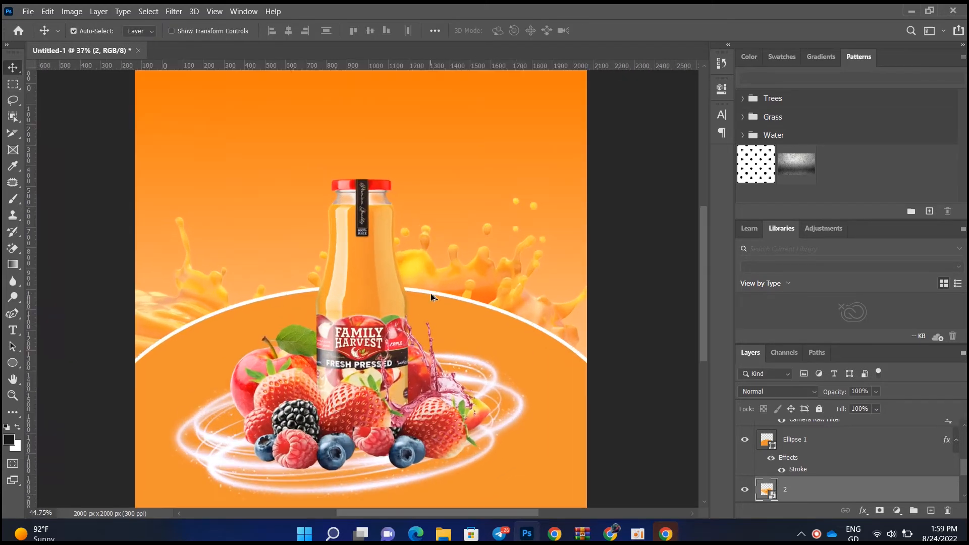
scroll(486, 258, down, 3)
scroll(484, 260, up, 2)
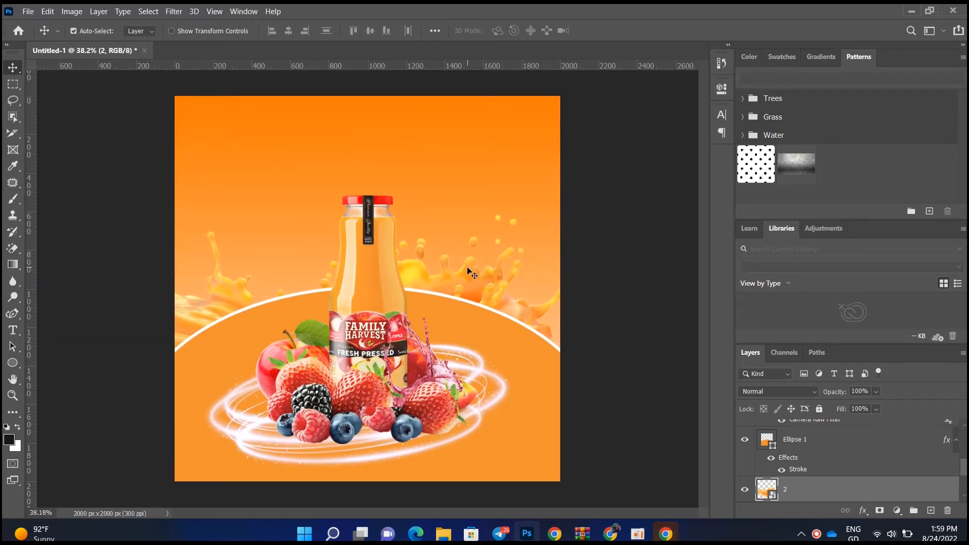
scroll(465, 269, down, 2)
scroll(461, 257, up, 1)
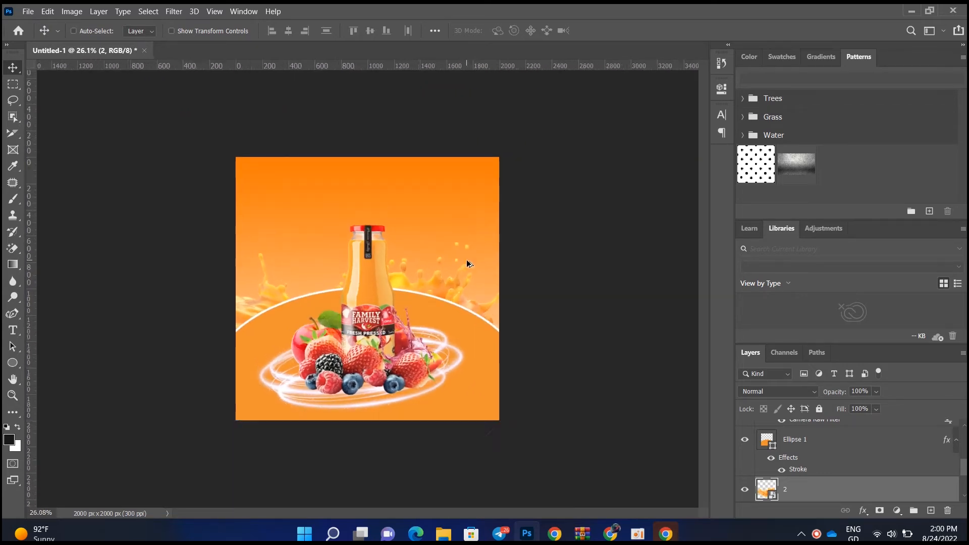
scroll(468, 263, up, 2)
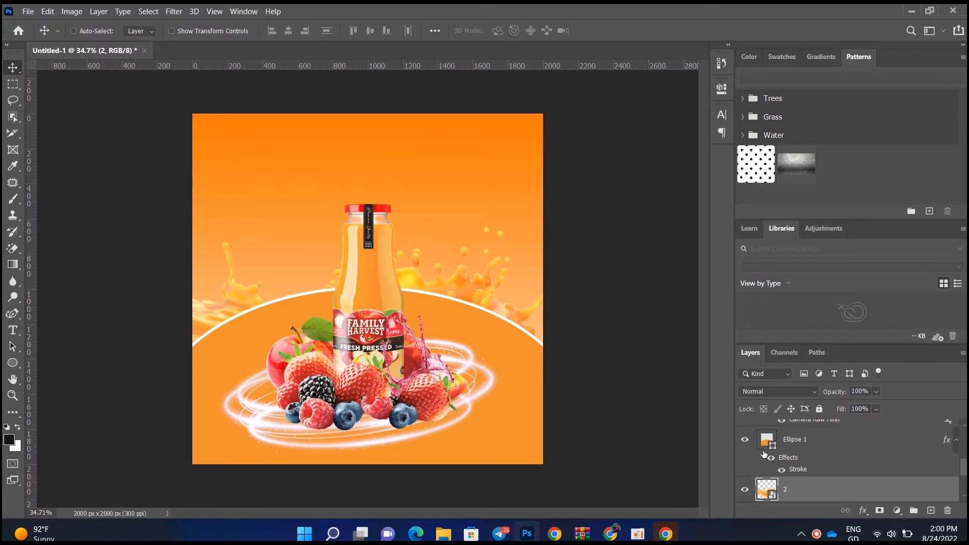
key(ctrl+shift)
click(178, 10)
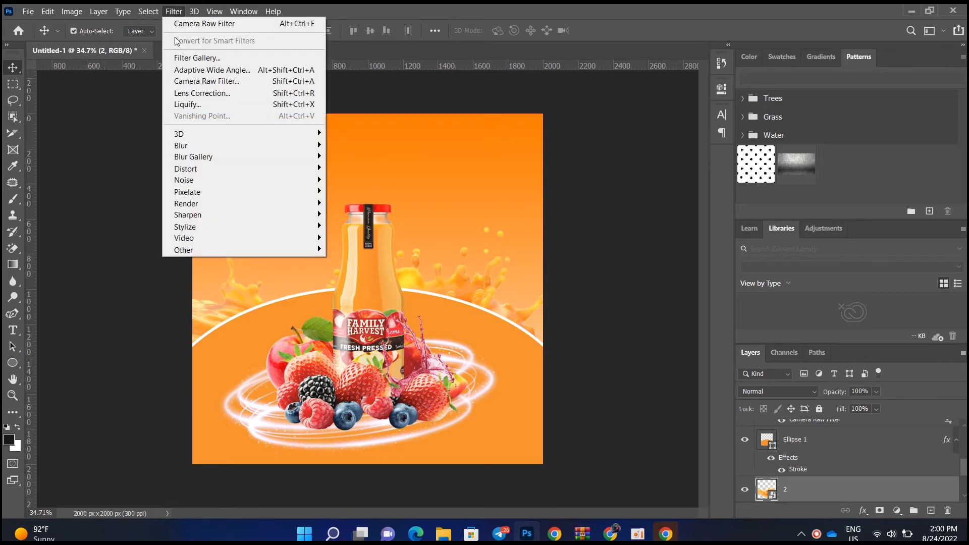
click(207, 82)
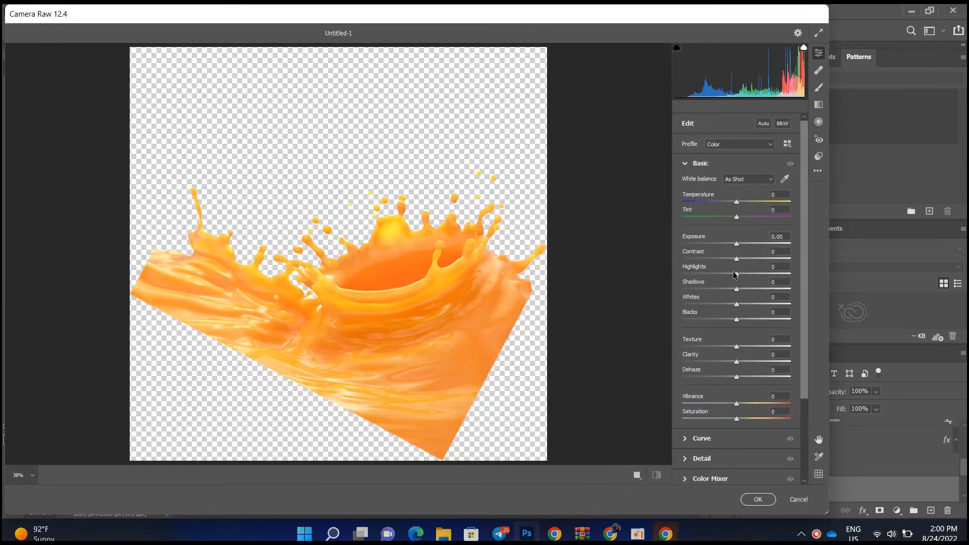
drag(737, 275, 750, 274)
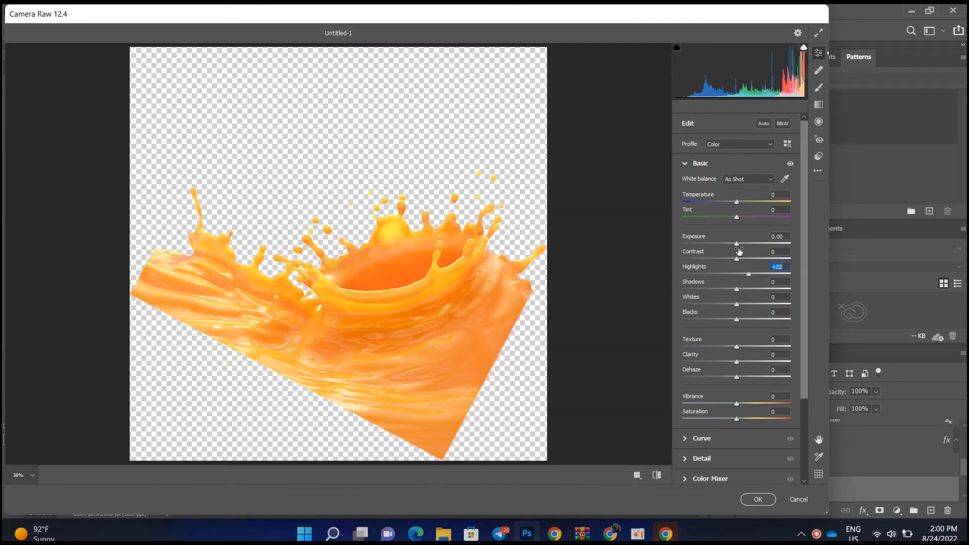
drag(737, 259, 752, 260)
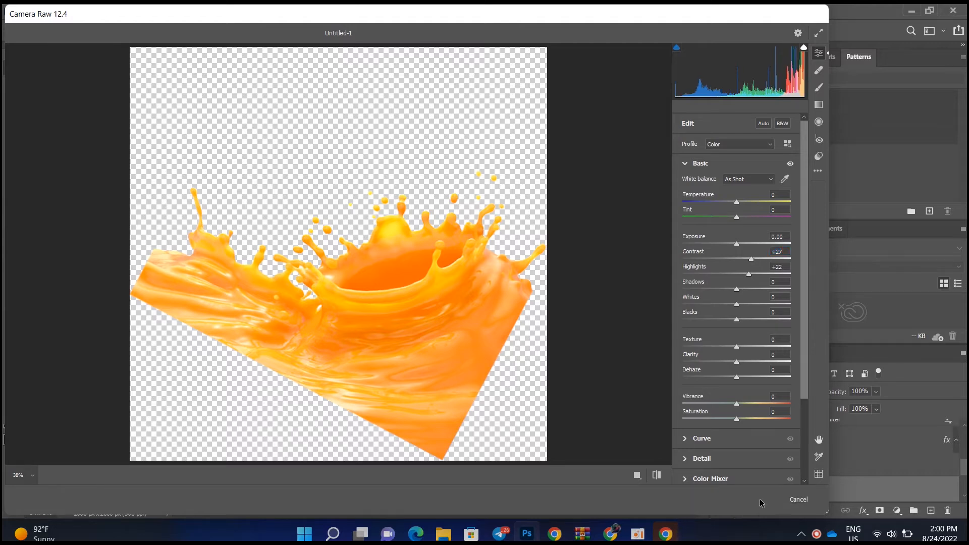
click(758, 499)
Step: Nudge the light rings slightly to the right around the fruit
scroll(371, 263, down, 1)
scroll(378, 268, up, 3)
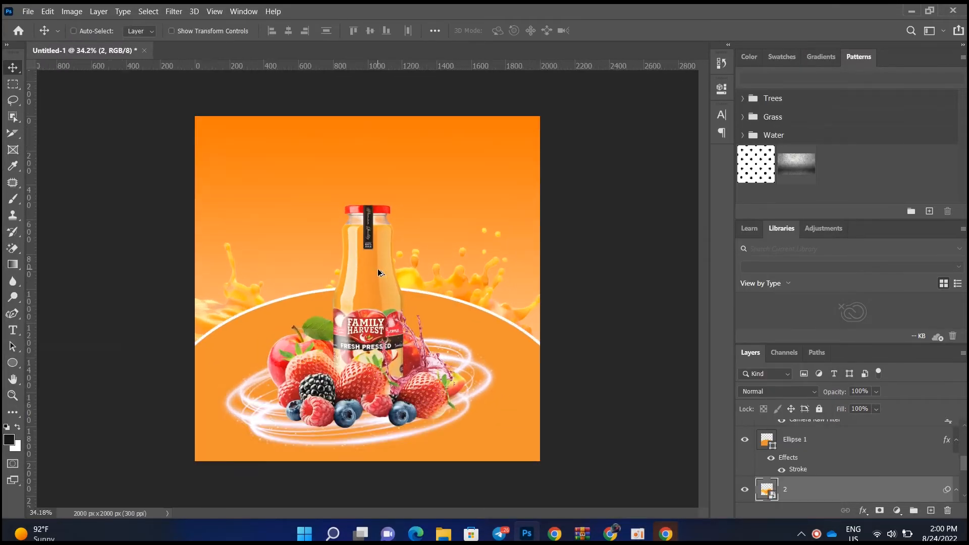
scroll(363, 261, down, 4)
ctrl+click(377, 323)
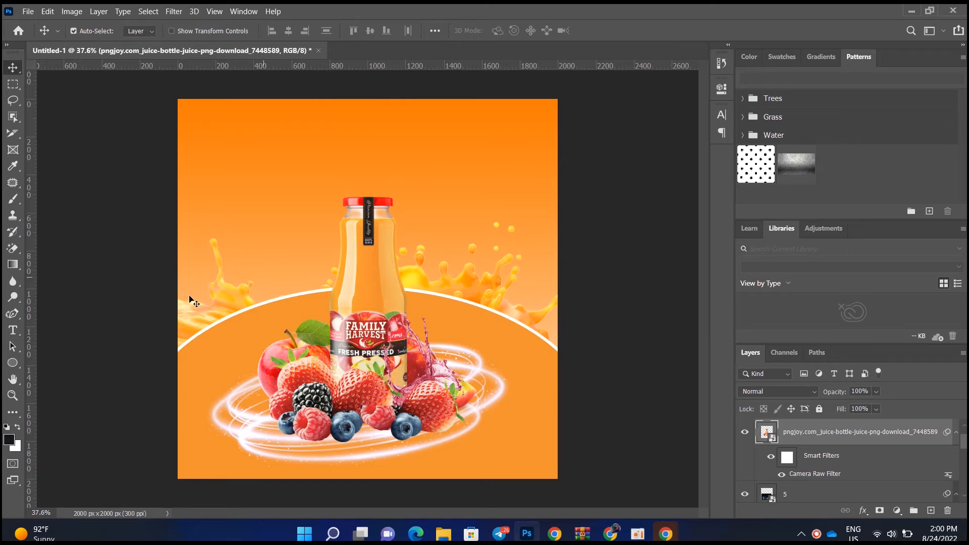
ctrl+click(411, 202)
scroll(323, 222, down, 4)
scroll(347, 240, up, 3)
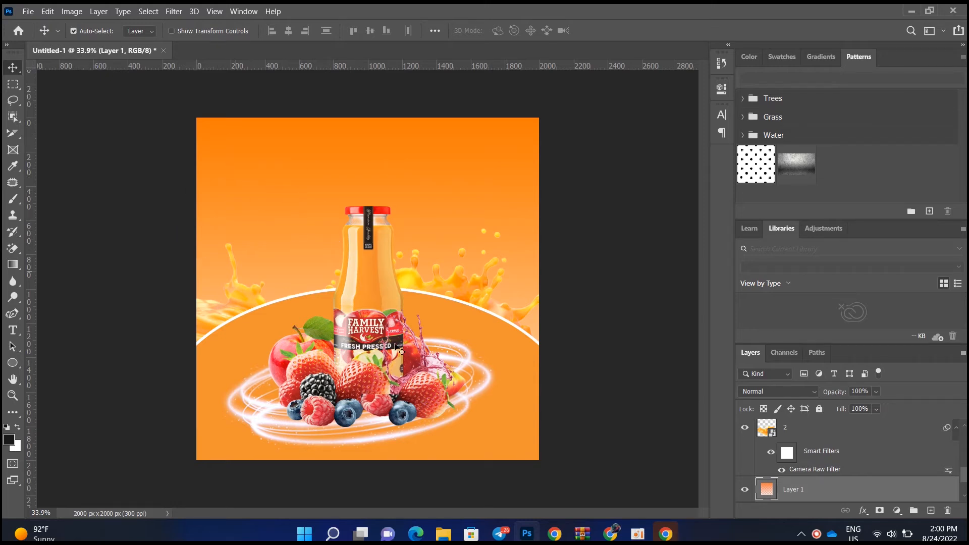
scroll(398, 344, up, 3)
drag(492, 379, 495, 377)
scroll(488, 368, down, 3)
scroll(367, 288, up, 2)
Step: Place the water-droplet image file 1 as embedded directly above the bottle layer, enlarged to cover the canvas width with droplets over the bottle
click(362, 281)
click(27, 11)
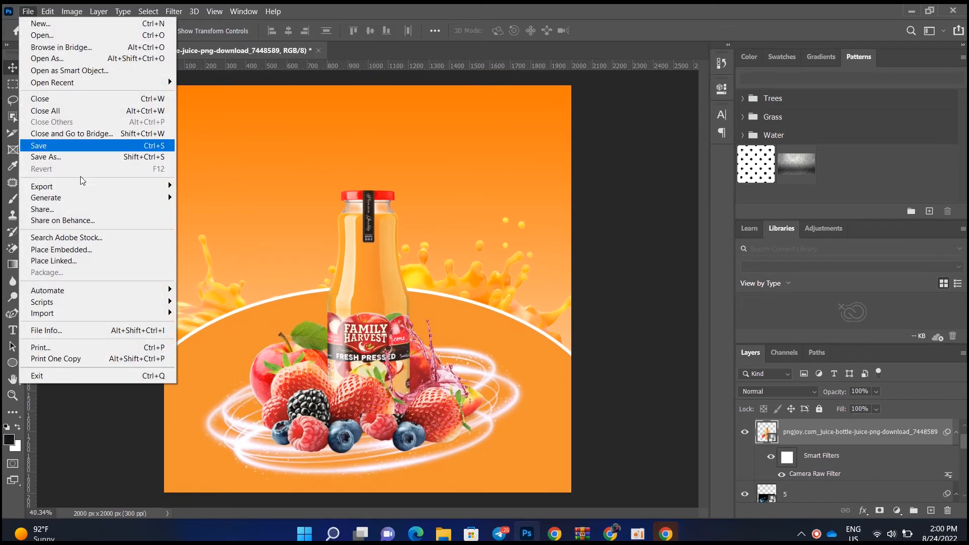
click(114, 249)
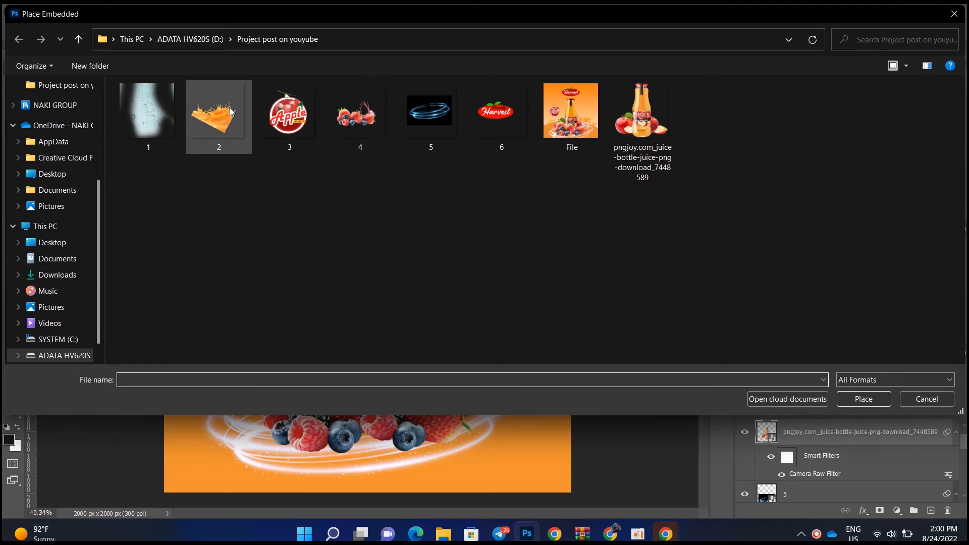
double_click(155, 107)
mouse_move(395, 316)
mouse_down()
mouse_move(395, 300)
mouse_move(396, 333)
mouse_up()
scroll(396, 328, down, 4)
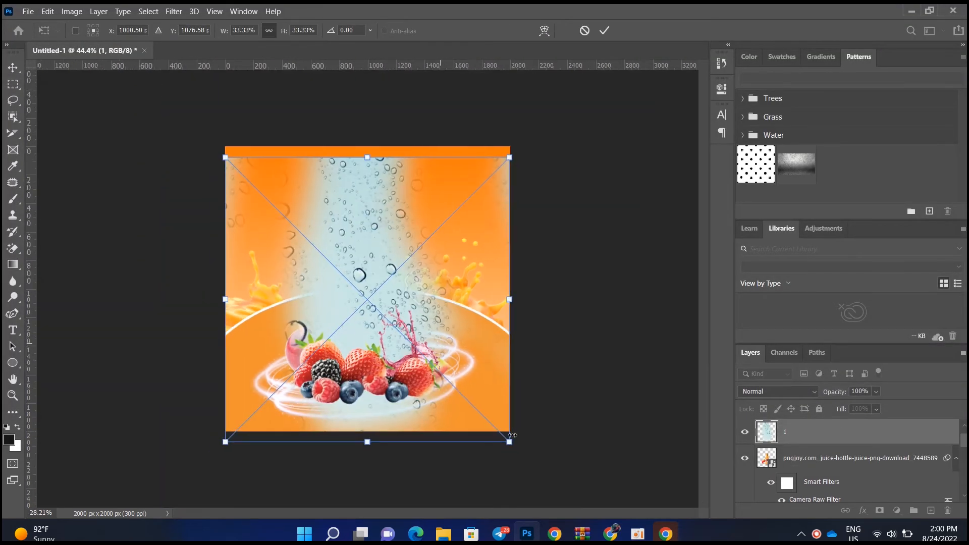
drag(511, 438, 538, 469)
drag(455, 349, 455, 344)
click(604, 31)
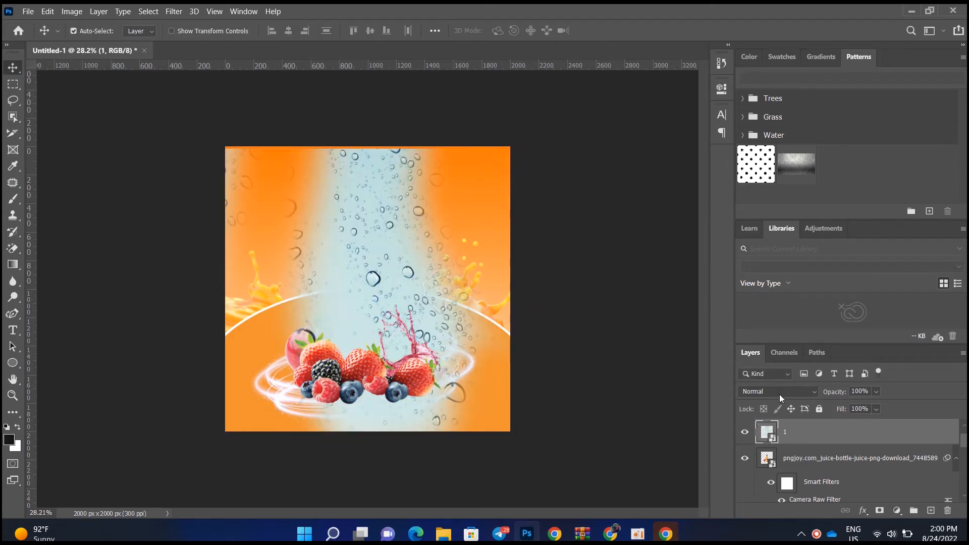
Step: Set the water-droplet layer's blend mode to Color Burn and its opacity to 60%
click(760, 393)
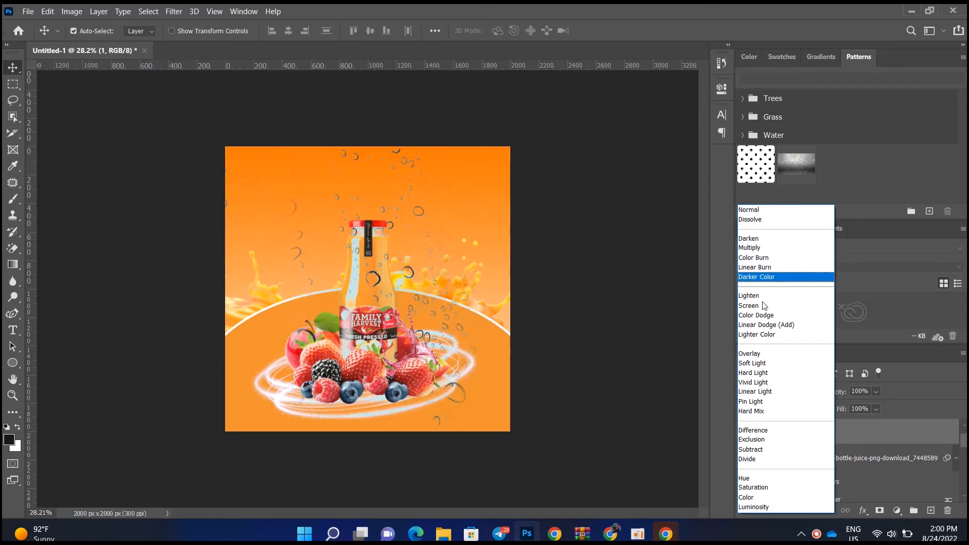
click(757, 258)
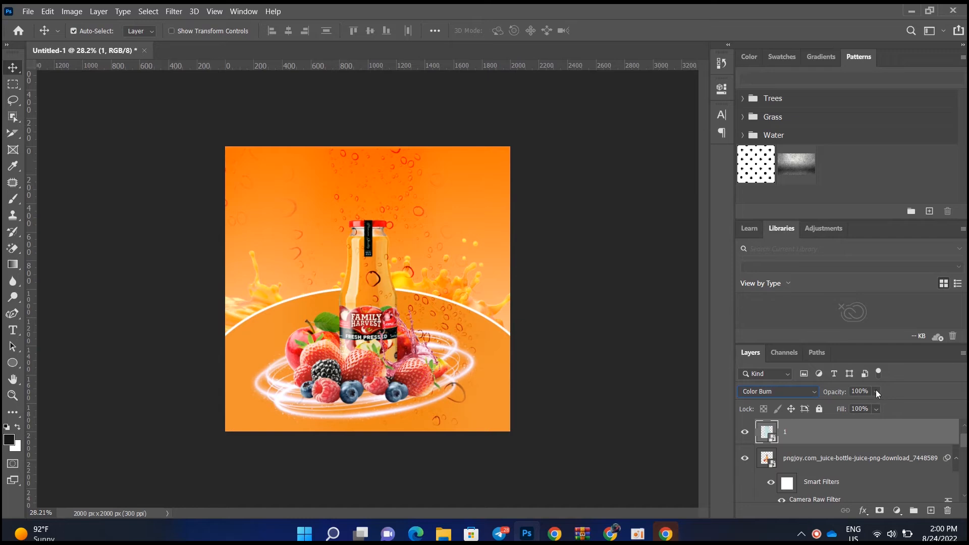
drag(862, 404, 866, 403)
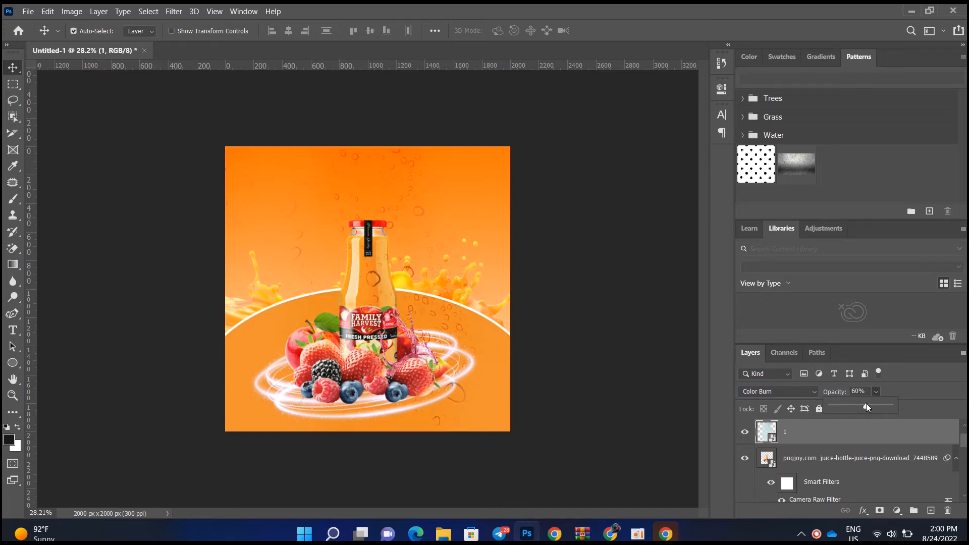
Step: Clip the water-droplet layer to the bottle layer and set its opacity to 66%
right_click(836, 438)
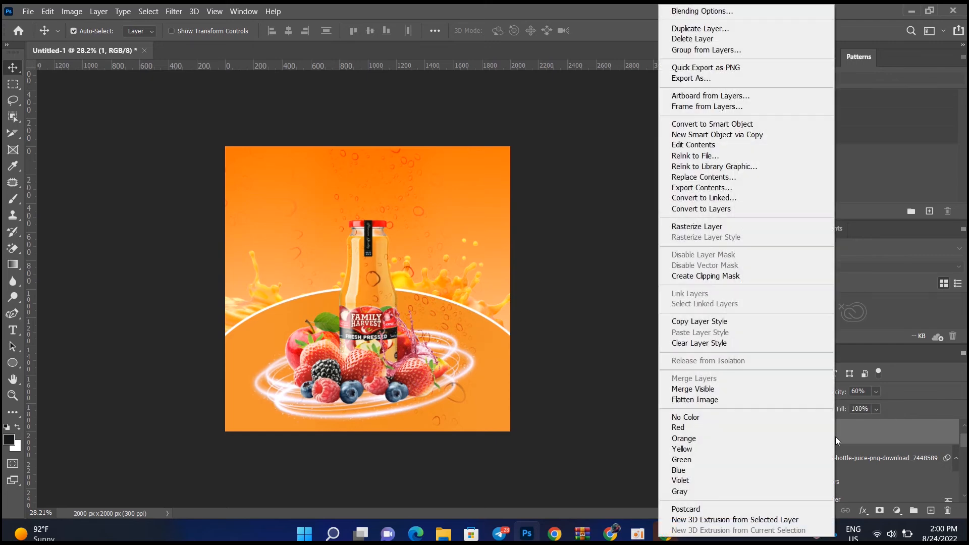
click(706, 275)
scroll(380, 273, up, 4)
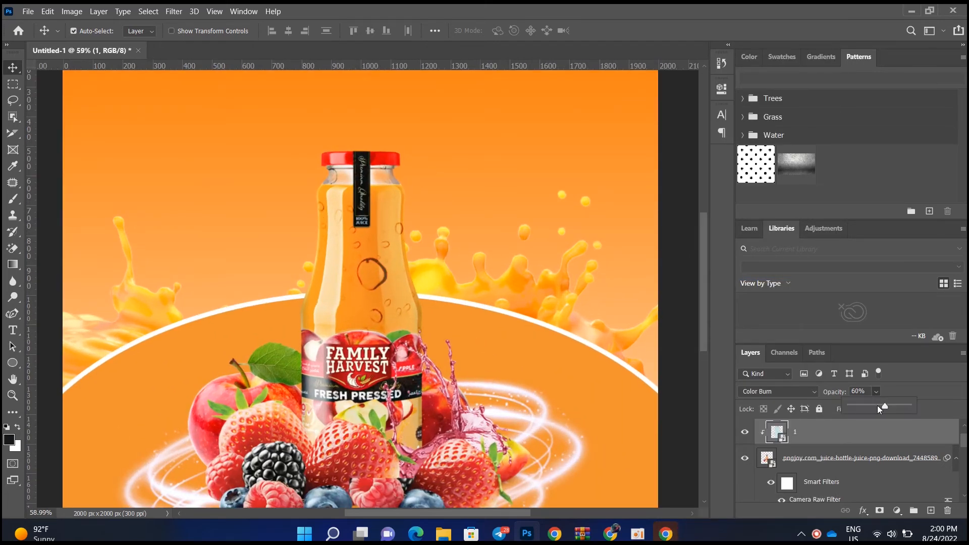
drag(879, 408, 871, 407)
drag(892, 404, 888, 404)
scroll(368, 218, down, 3)
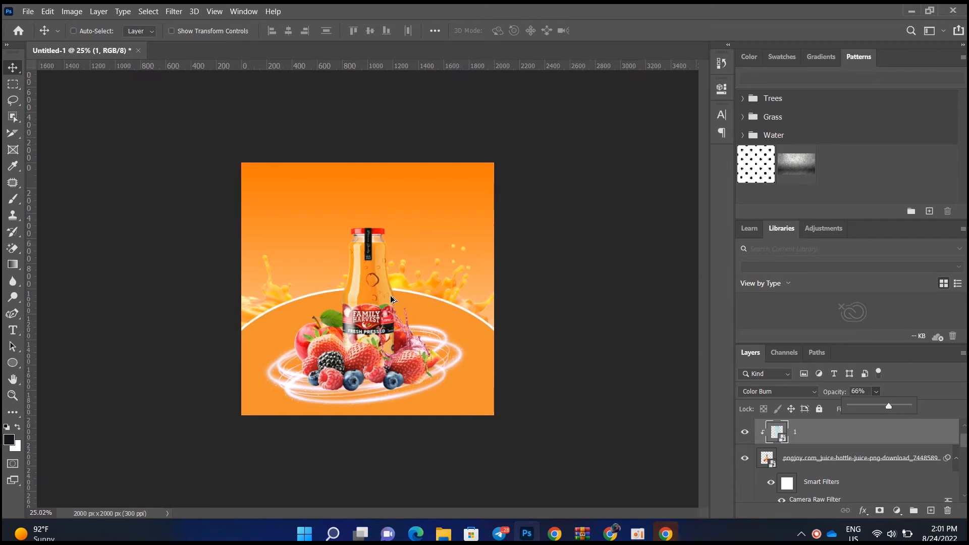
scroll(367, 219, up, 4)
scroll(253, 273, down, 4)
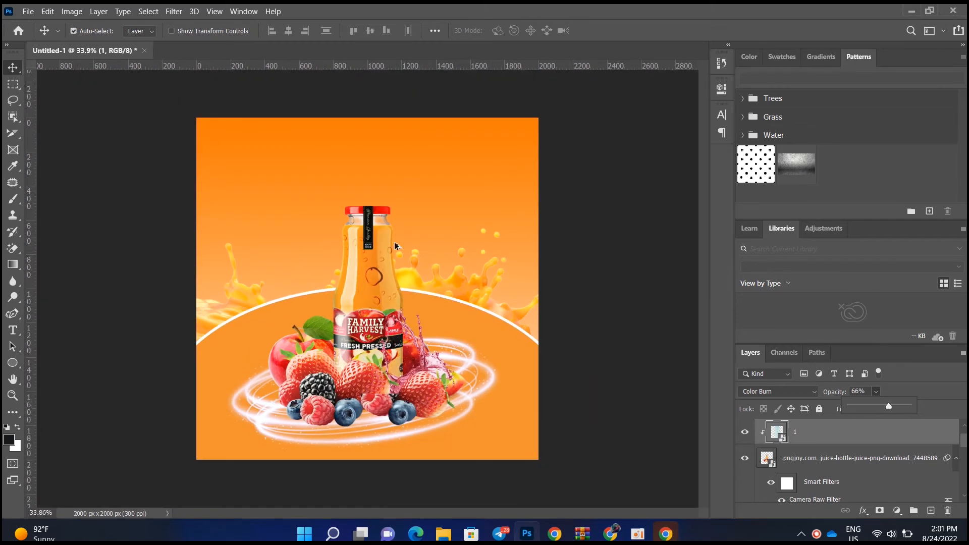
click(574, 233)
scroll(435, 242, up, 3)
scroll(354, 227, down, 3)
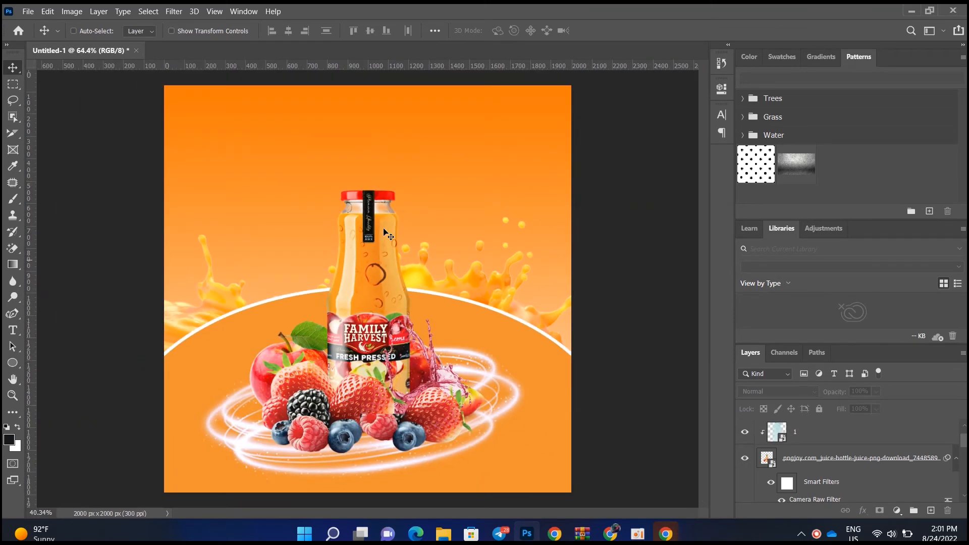
Step: Place the Family Harvest logo file 6 as embedded above Layer 1, scaled to about 36.78% and positioned over the bottle cap
ctrl+click(279, 185)
scroll(280, 183, down, 2)
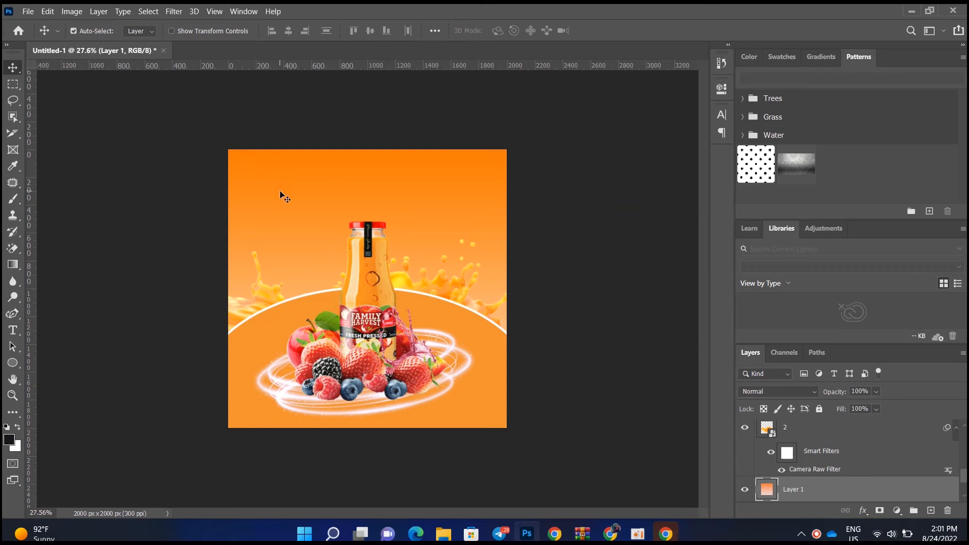
key(ctrl+plus)
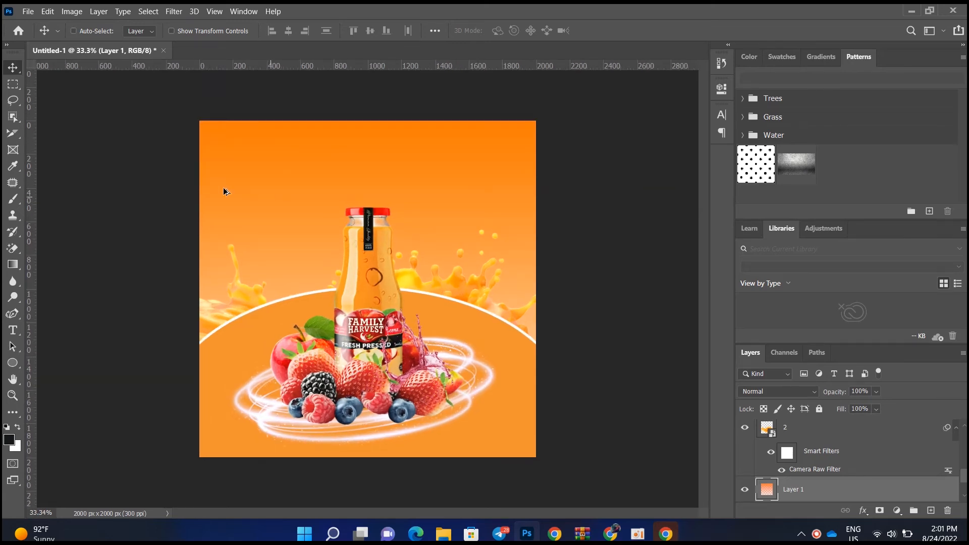
click(28, 11)
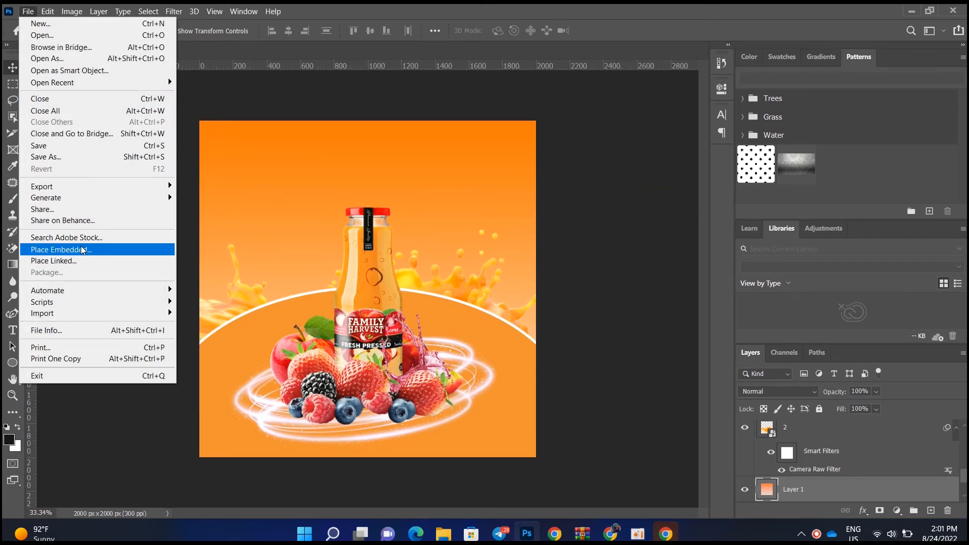
click(65, 248)
double_click(493, 115)
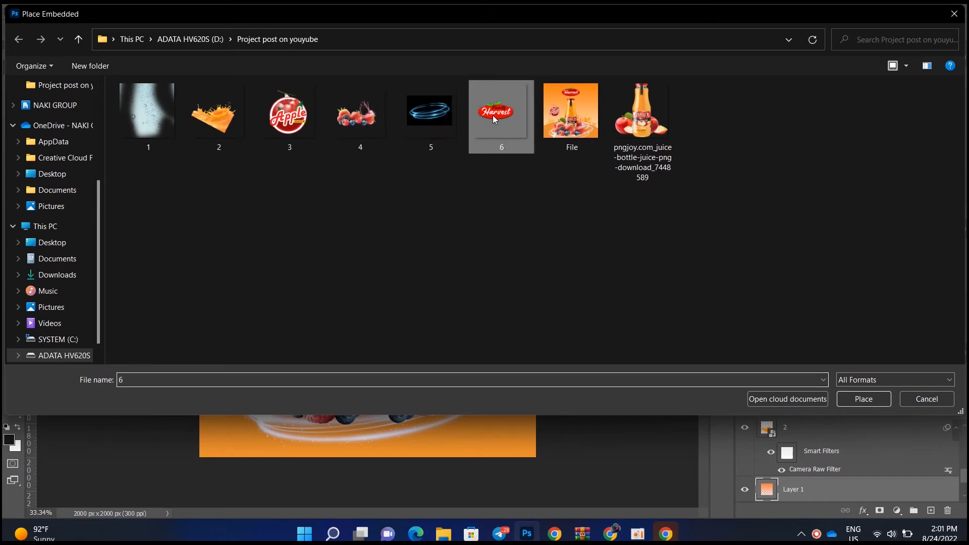
drag(404, 276, 445, 161)
drag(570, 343, 413, 186)
drag(370, 160, 382, 219)
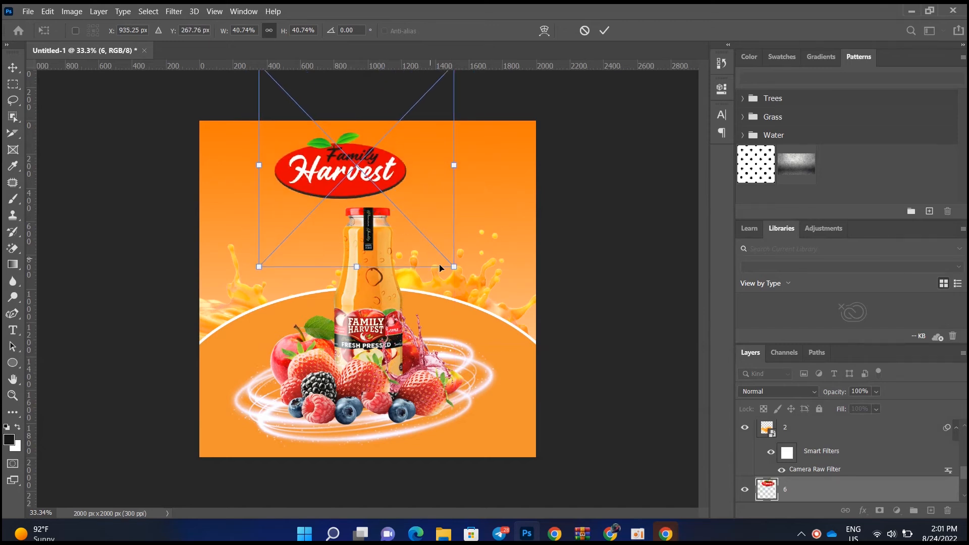
drag(450, 267, 436, 248)
drag(393, 208, 409, 215)
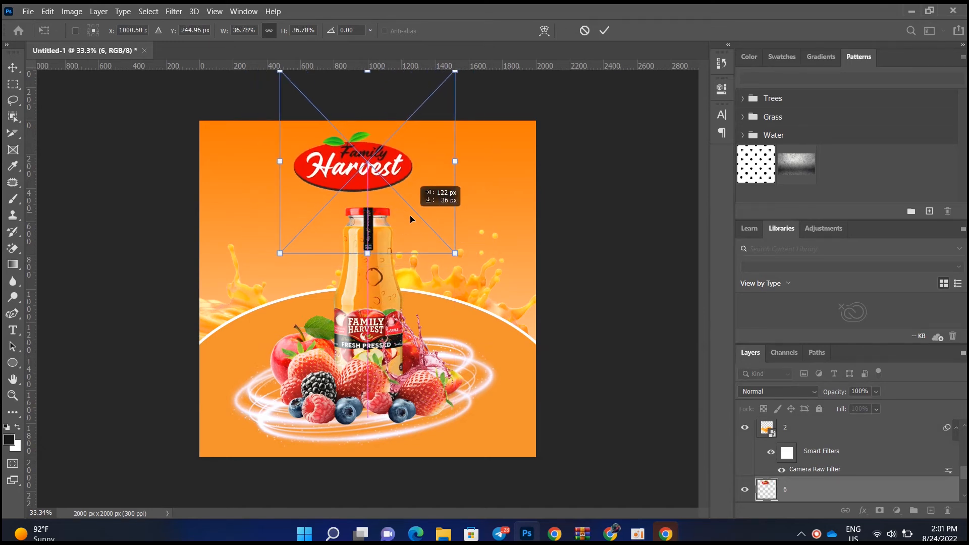
click(605, 30)
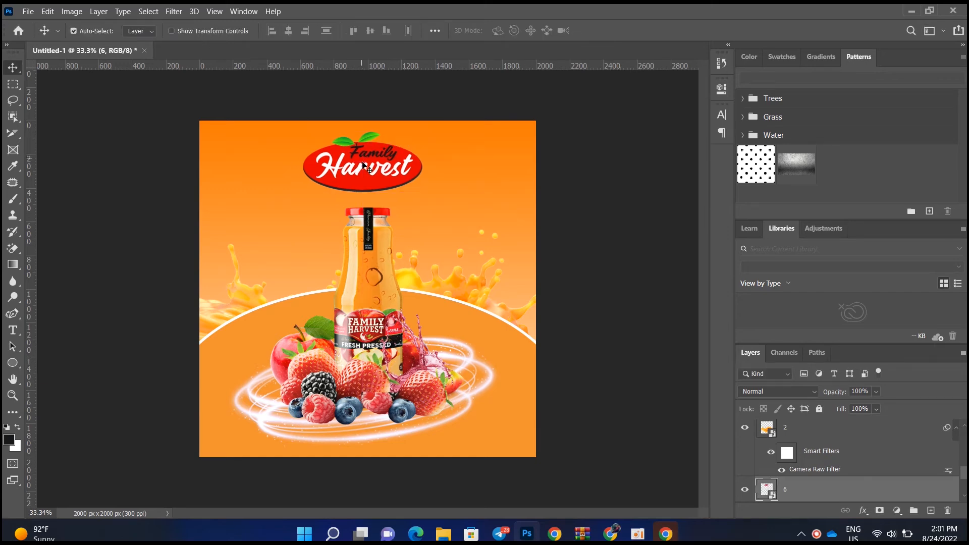
Step: Move the logo about 31 px right and 28 px down, centring it horizontally above the bottle
scroll(362, 157, up, 2)
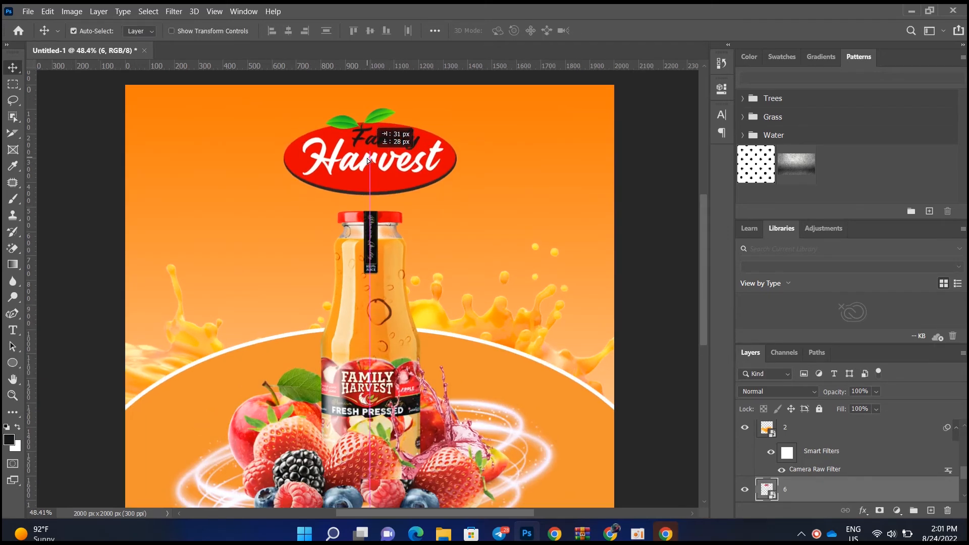
scroll(368, 156, down, 1)
scroll(369, 154, down, 1)
Step: Place the Apple juice badge file 3 as embedded above Layer 1, scaled to 16.15% and positioned in the open area beside the bottle
ctrl+click(452, 198)
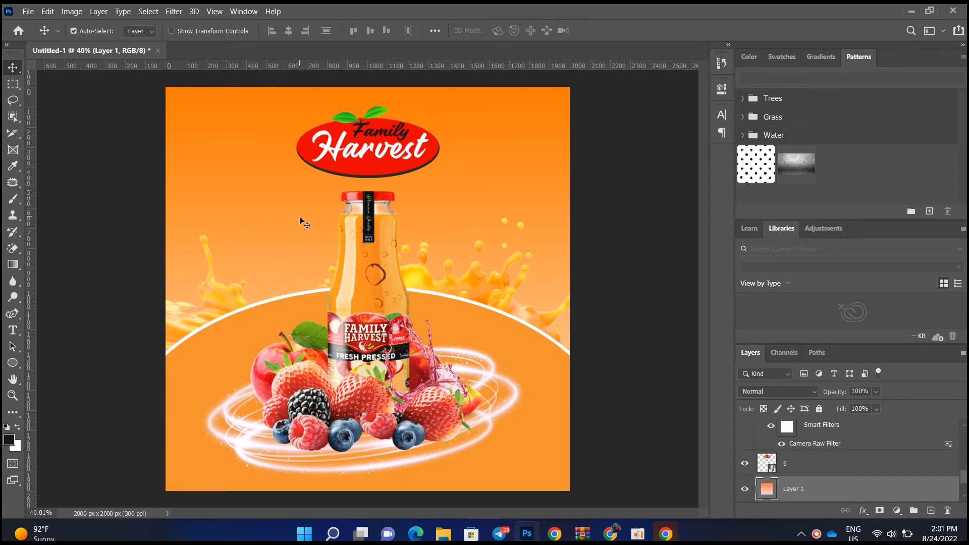
click(28, 11)
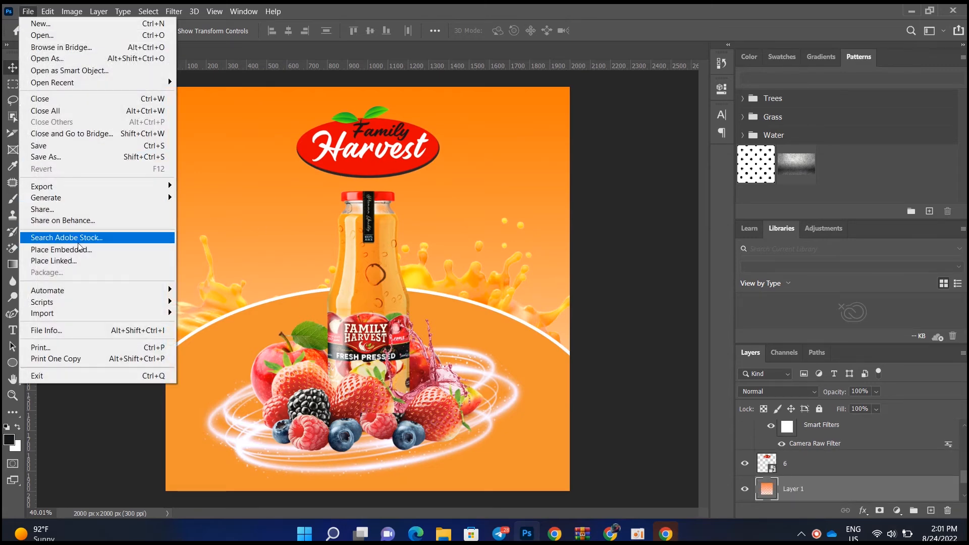
click(80, 251)
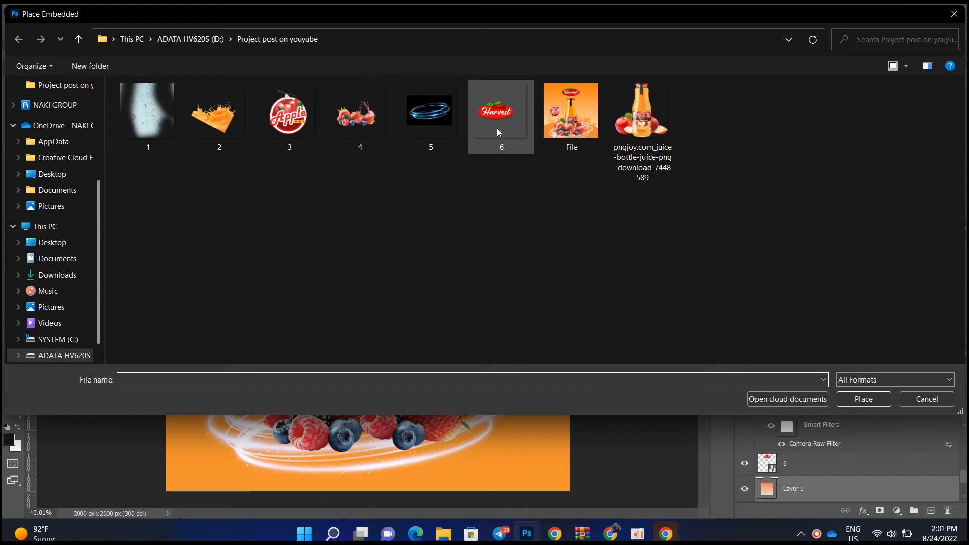
double_click(304, 123)
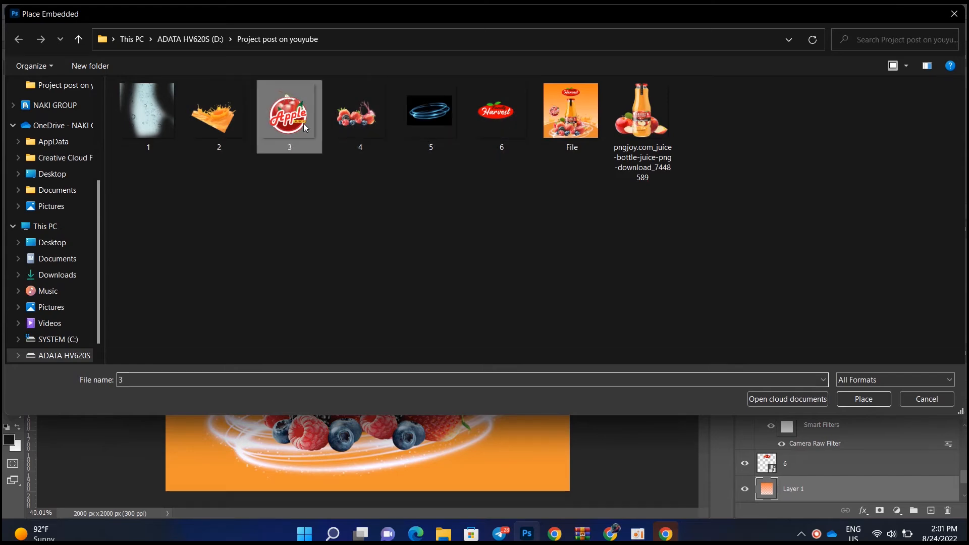
scroll(330, 259, down, 4)
drag(499, 427, 298, 260)
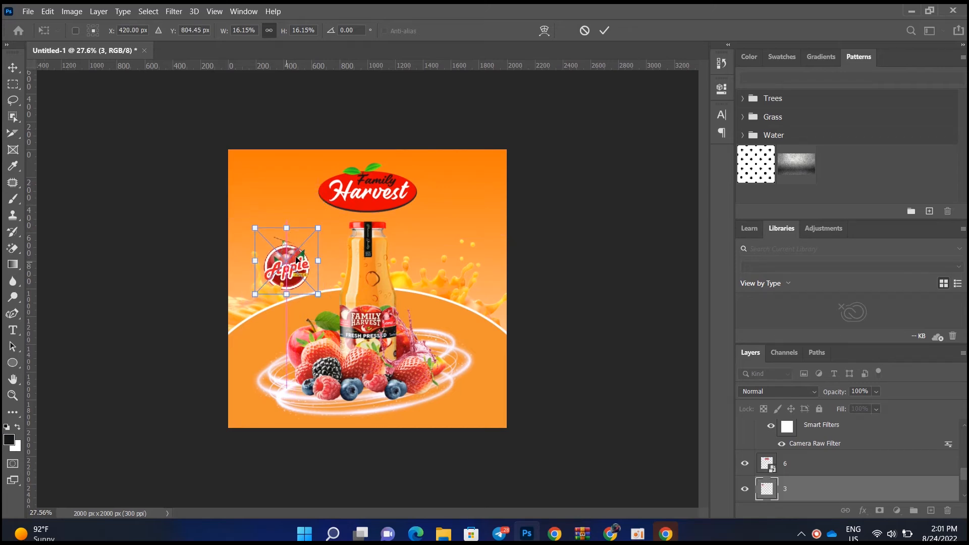
click(604, 31)
Step: Raise the Apple badge layer above splash layer 2 and shift the badge about 60 px left and 6 px down
key(ctrl+bracketright)
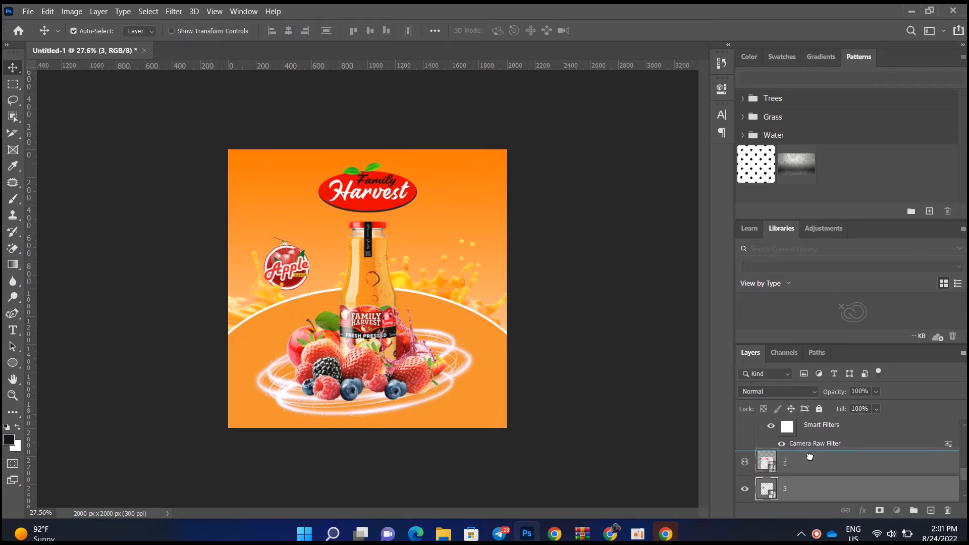
scroll(272, 260, up, 3)
key(ctrl+bracketright)
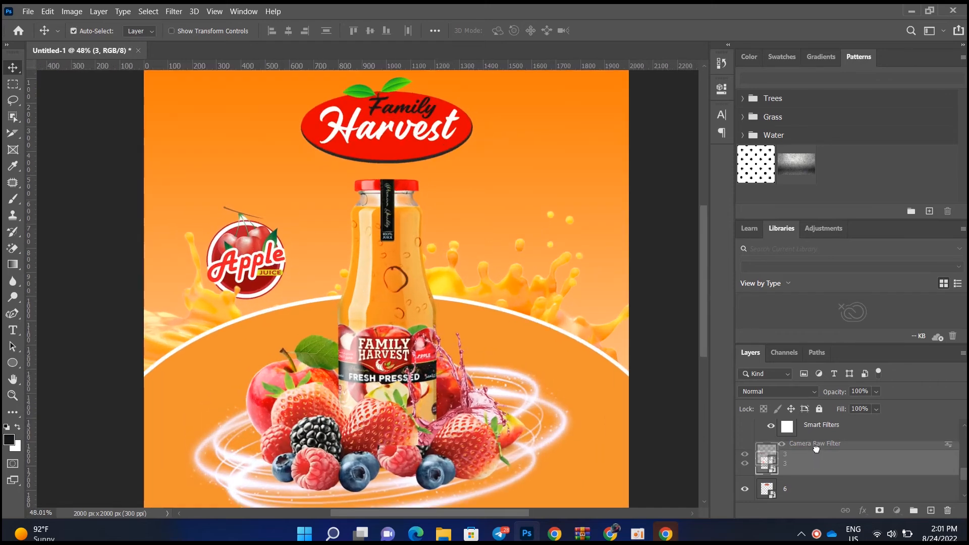
drag(237, 263, 227, 265)
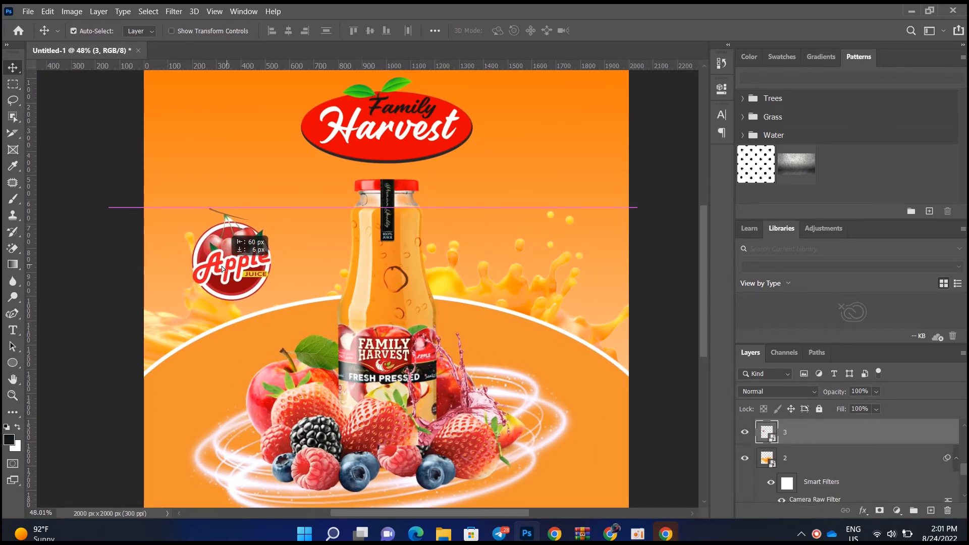
scroll(254, 251, down, 2)
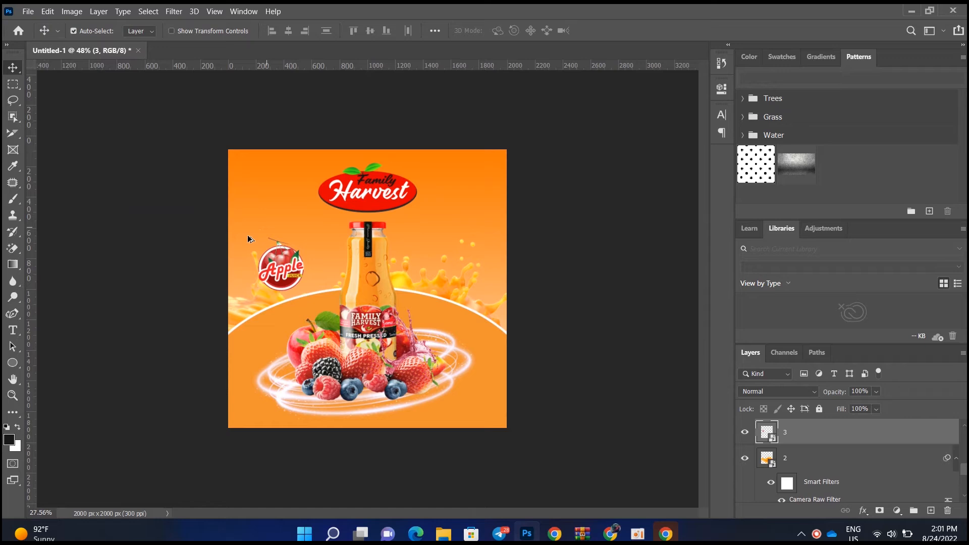
scroll(250, 240, up, 1)
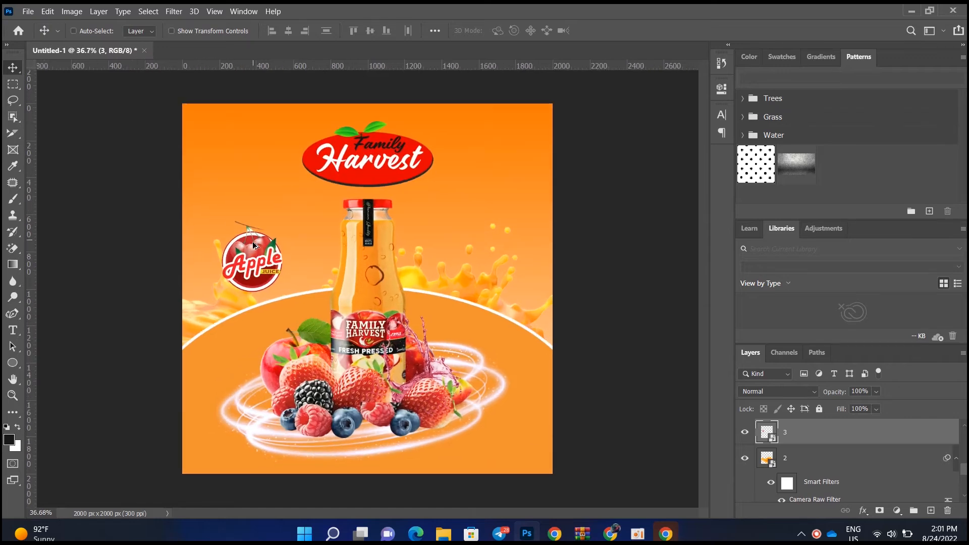
Step: Select all the artwork layers on the canvas, from Layer 1 upward, and combine them into one group
click(515, 192)
scroll(458, 184, down, 4)
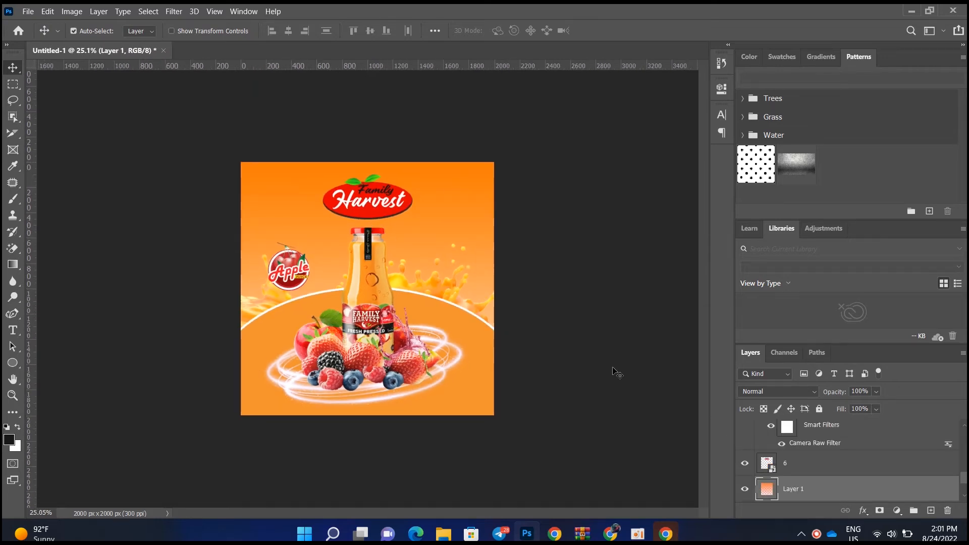
drag(172, 149, 610, 448)
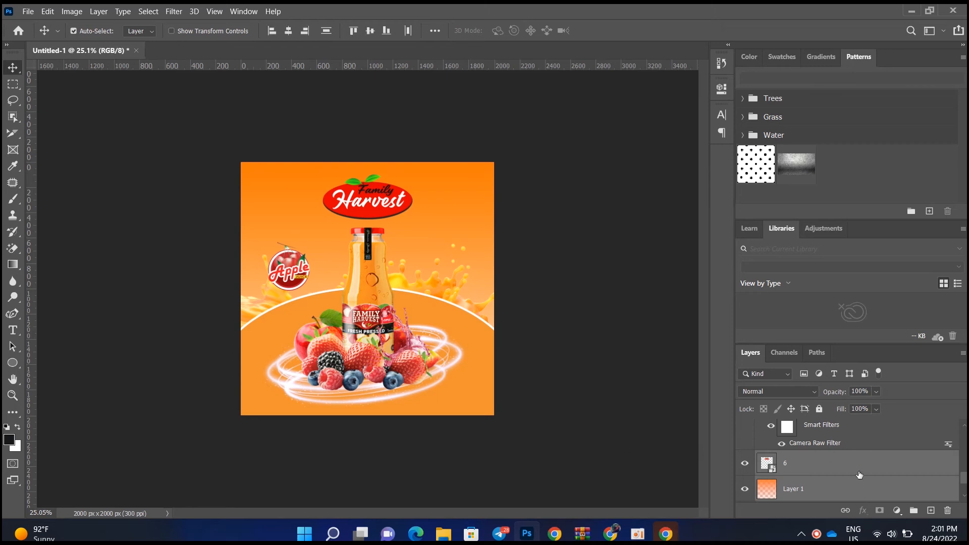
click(914, 510)
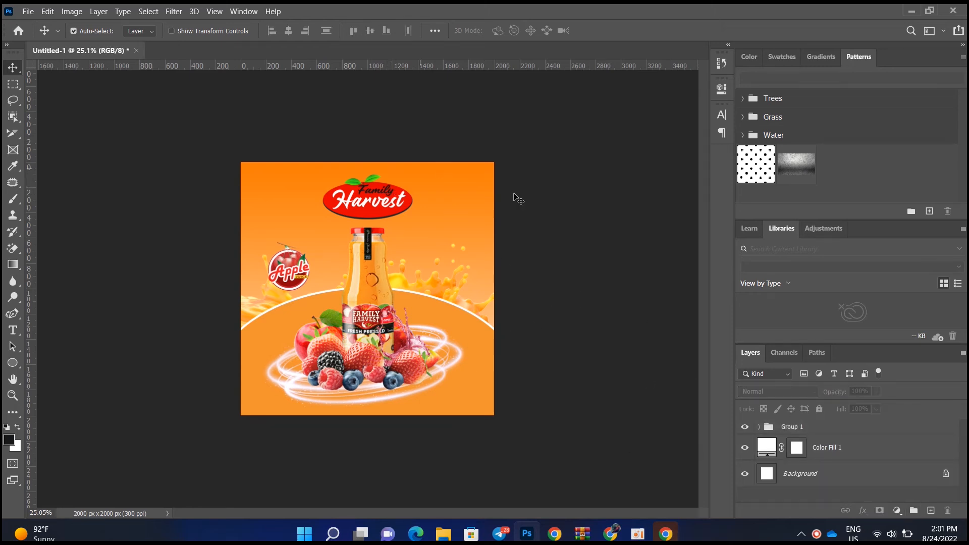
Step: Add a Curves adjustment layer above Group 1 and raise the RGB curve's midpoint slightly to brighten the whole artwork
click(822, 428)
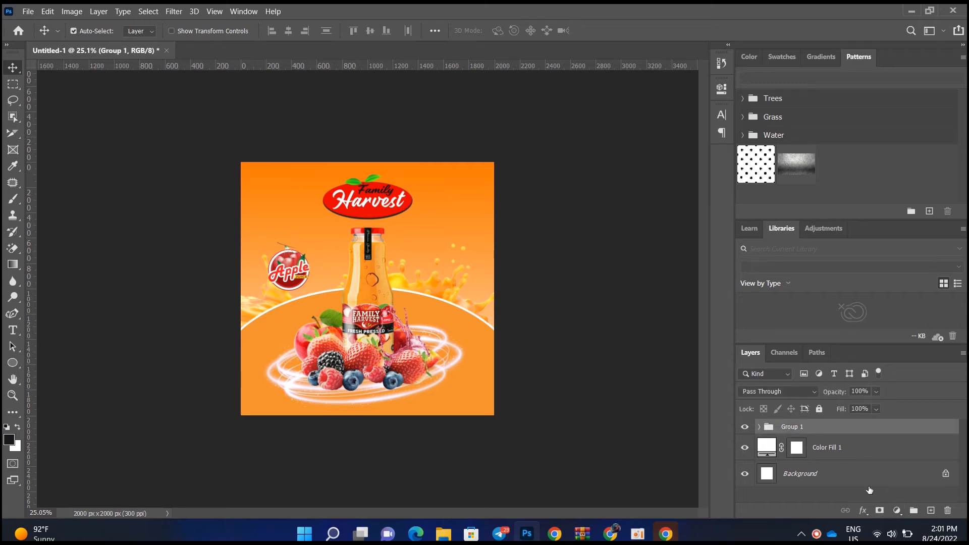
click(897, 512)
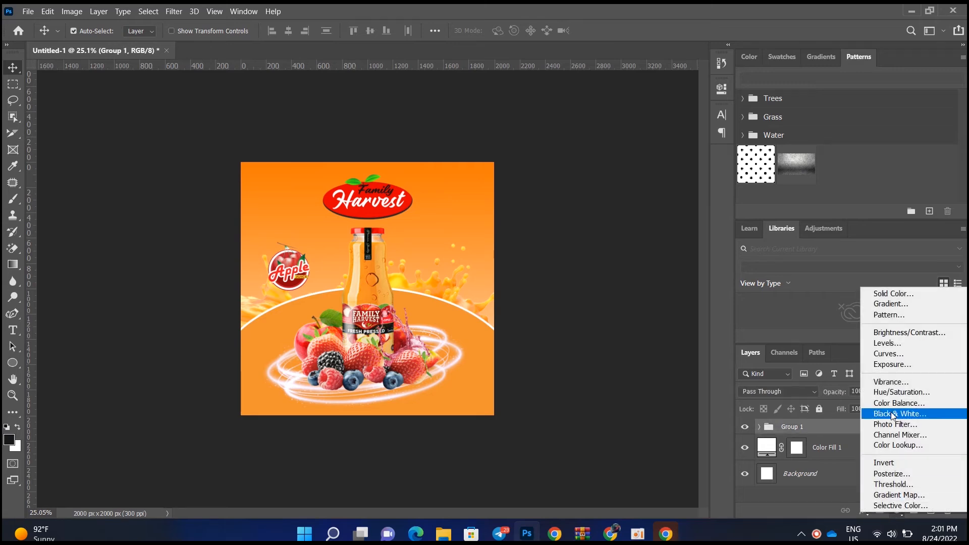
click(895, 356)
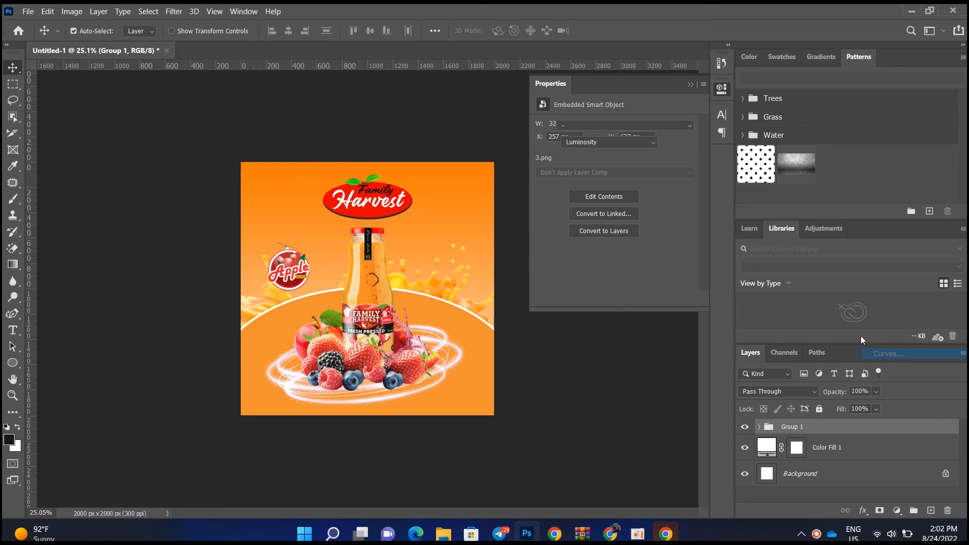
click(615, 302)
click(615, 301)
click(625, 216)
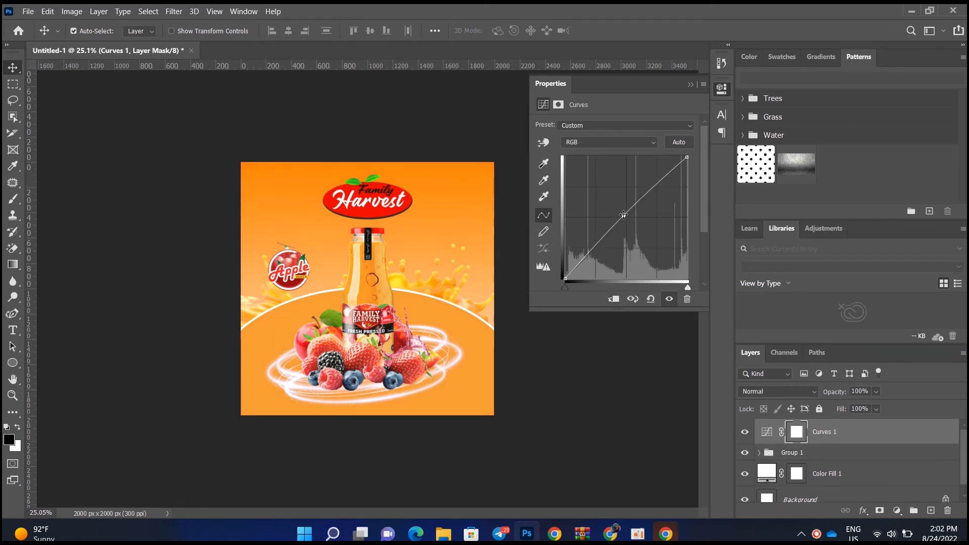
drag(625, 216, 619, 211)
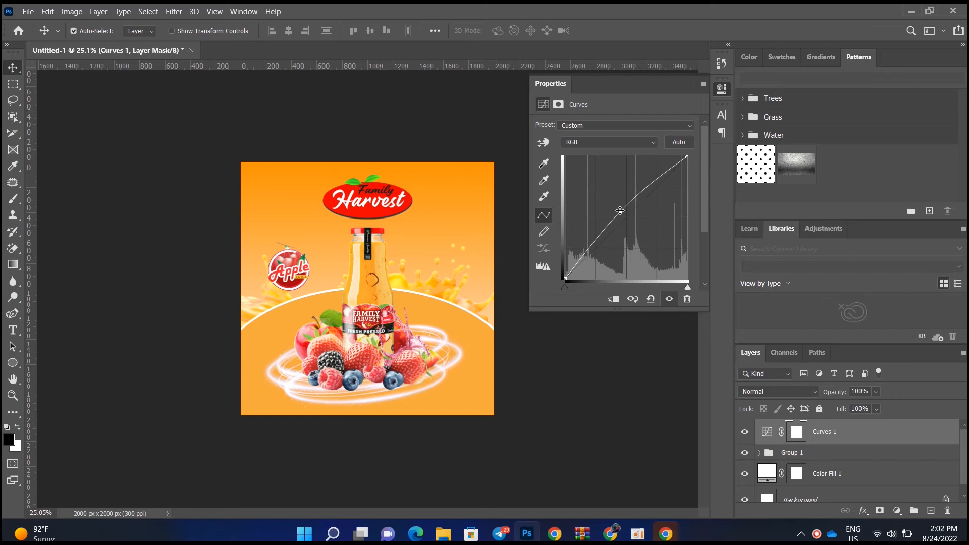
drag(620, 211, 622, 212)
click(463, 151)
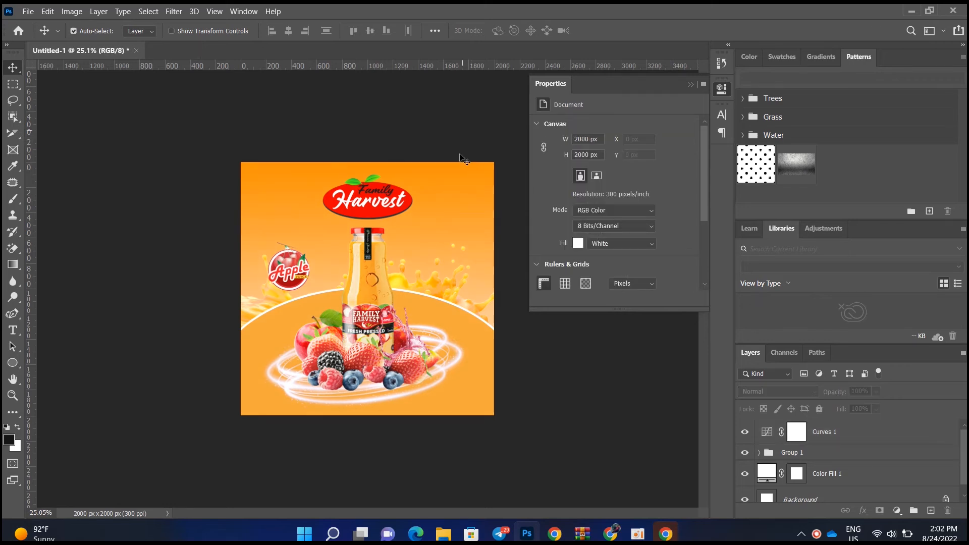
scroll(381, 214, up, 3)
scroll(306, 225, down, 5)
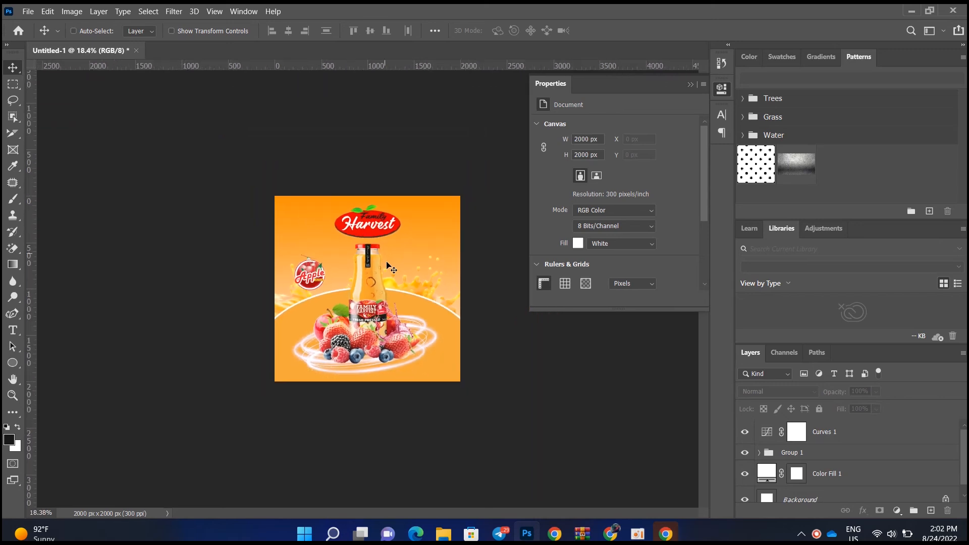
scroll(389, 266, up, 3)
scroll(277, 252, down, 2)
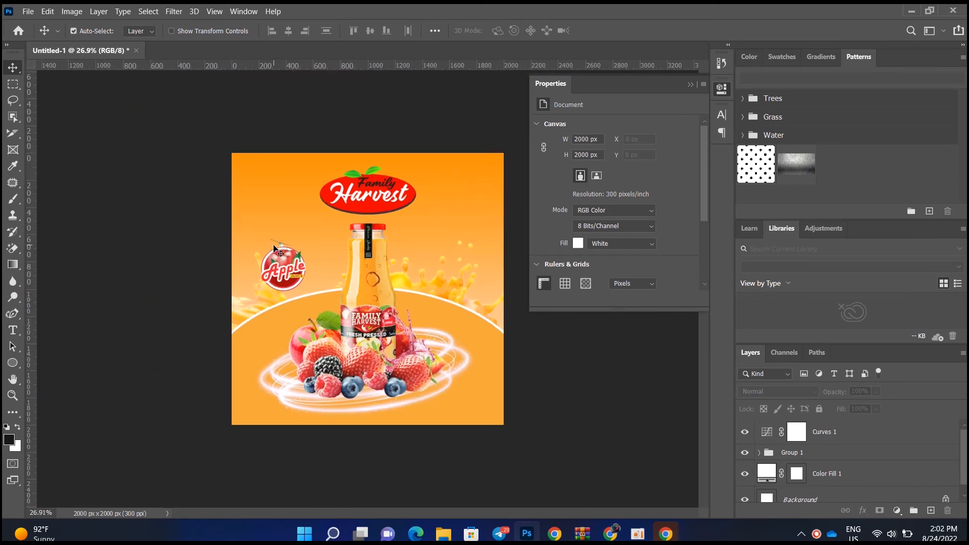